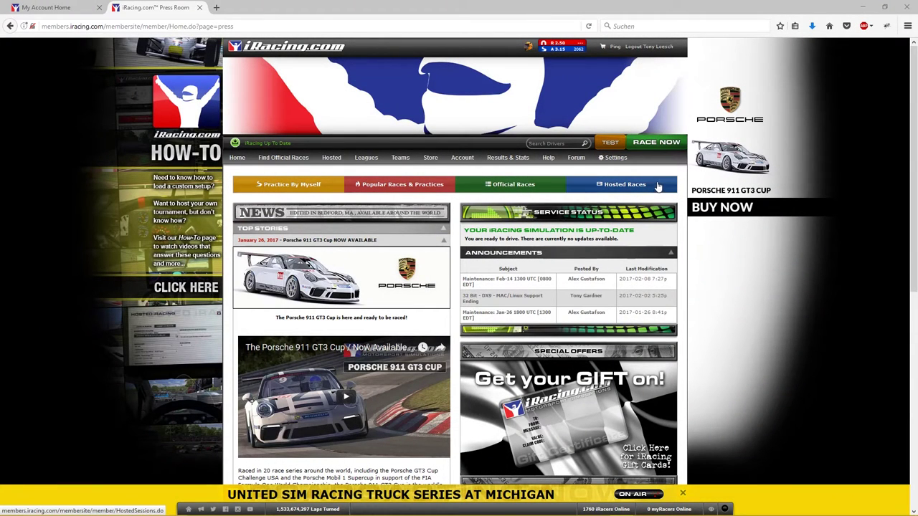
Expand the Testing panel showing the Audi R8 LMS at Centripetal Circuit
click(618, 145)
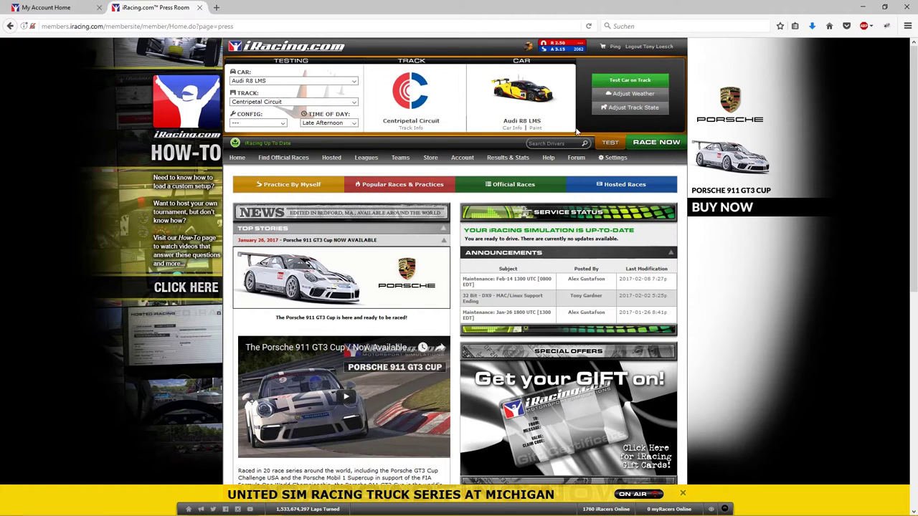
click(337, 83)
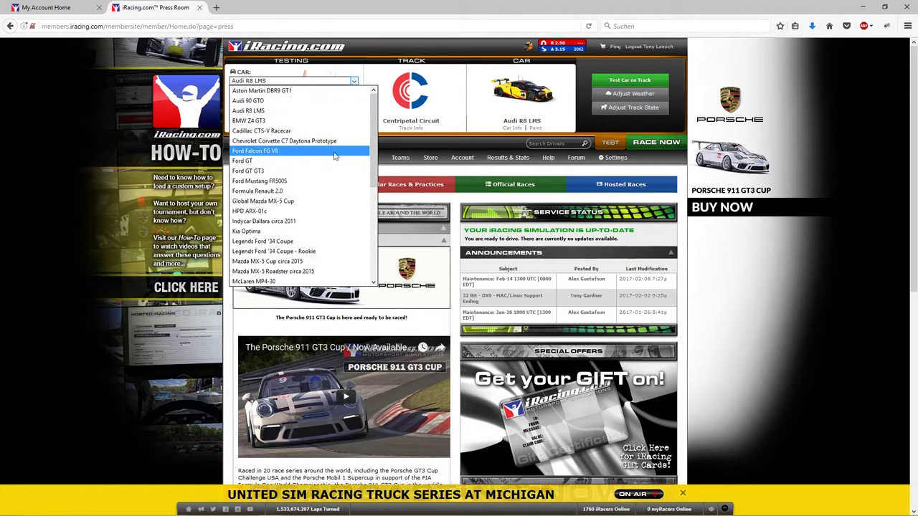
scroll(320, 222, down, 2)
scroll(321, 222, down, 4)
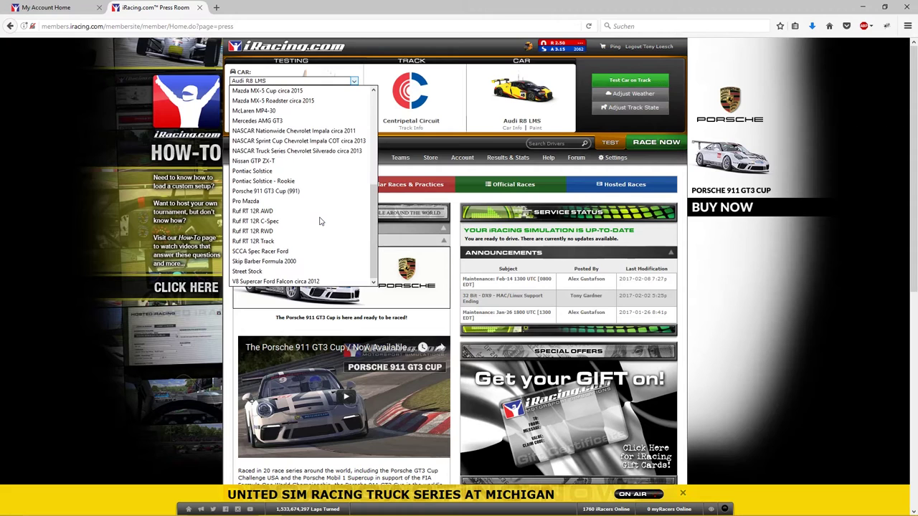
scroll(322, 219, up, 3)
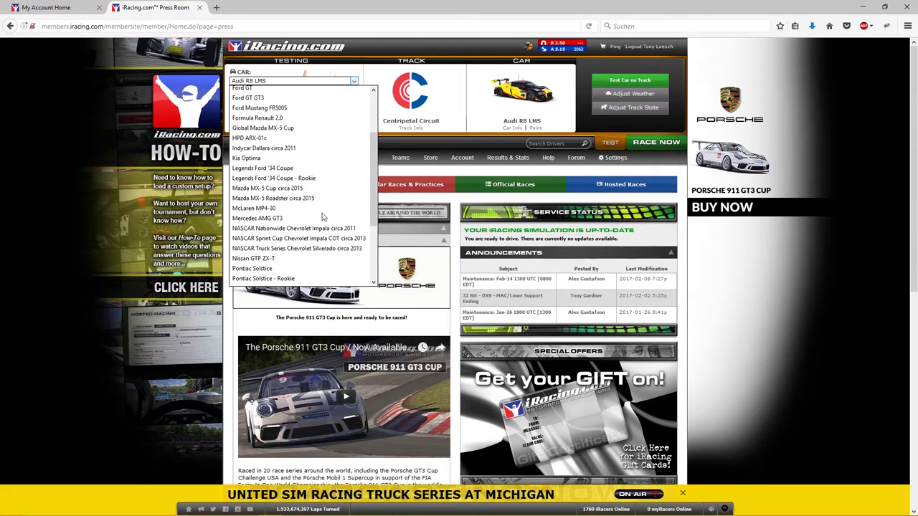
scroll(322, 217, up, 4)
scroll(322, 217, up, 1)
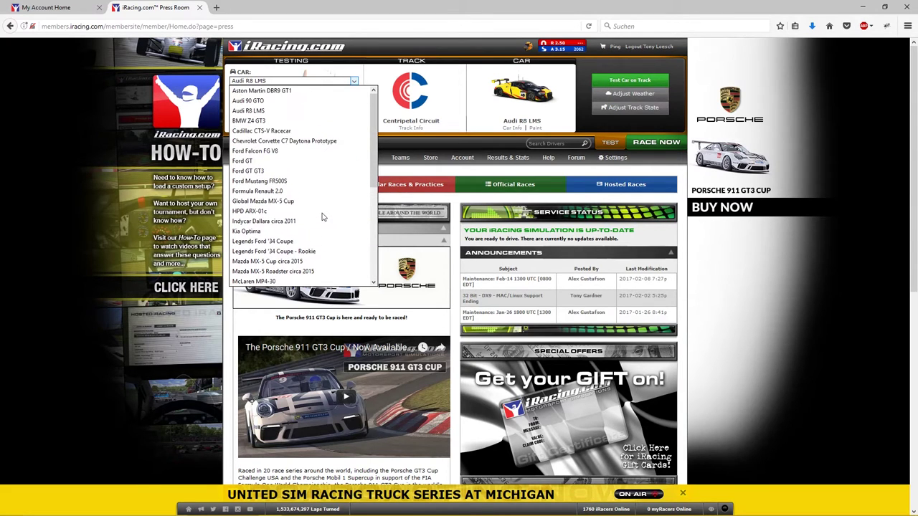
key(r)
scroll(321, 217, down, 3)
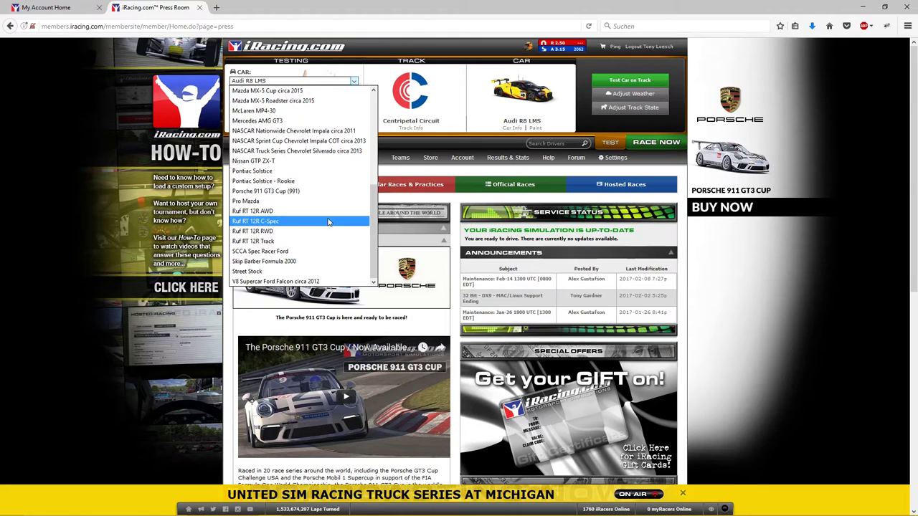
scroll(327, 222, up, 2)
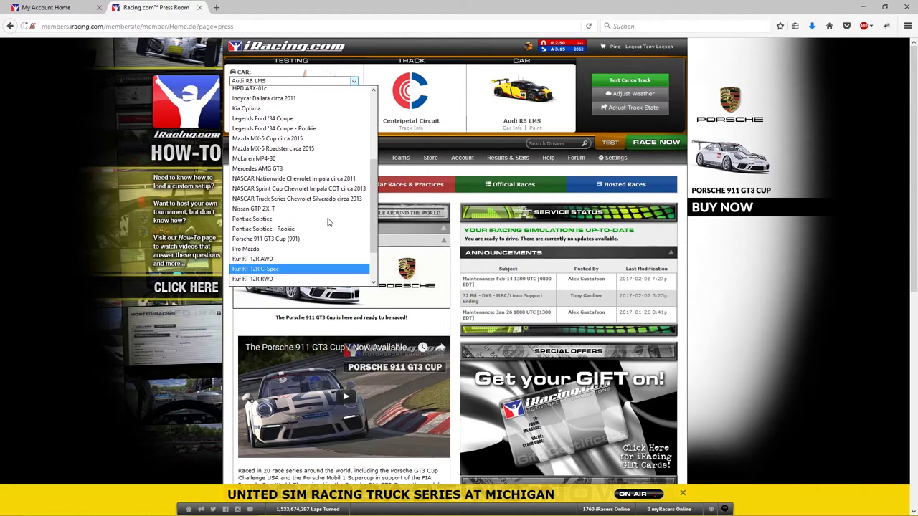
scroll(328, 222, up, 2)
scroll(328, 222, up, 2)
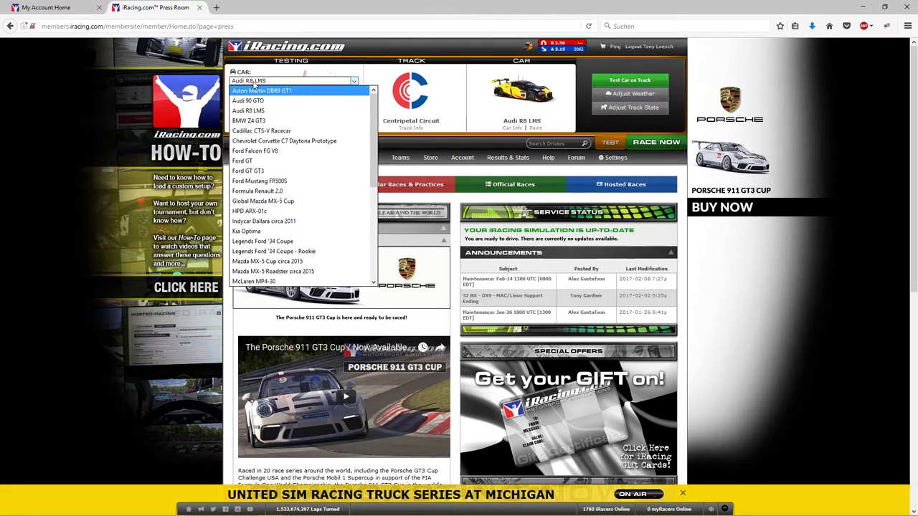
click(253, 112)
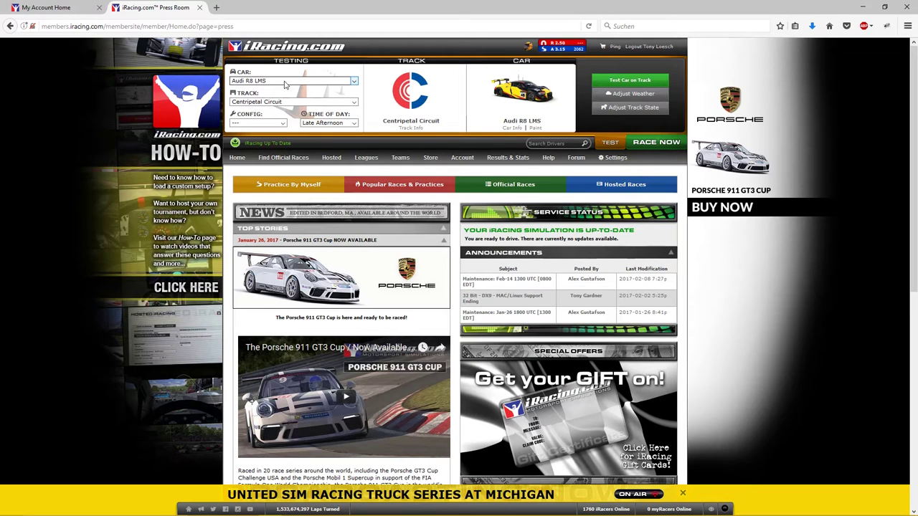
Open the Audi R8 LMS Customize Car page and download its paint template
click(536, 129)
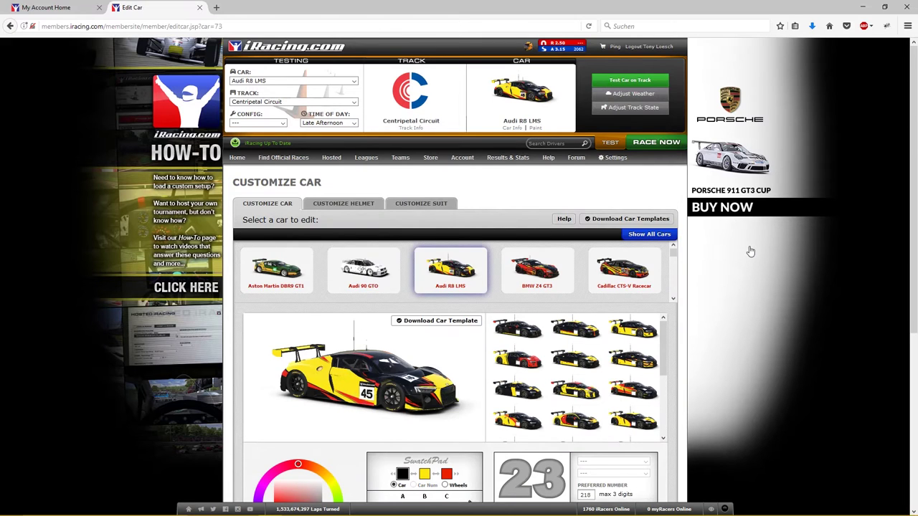
scroll(748, 251, down, 3)
scroll(750, 252, down, 1)
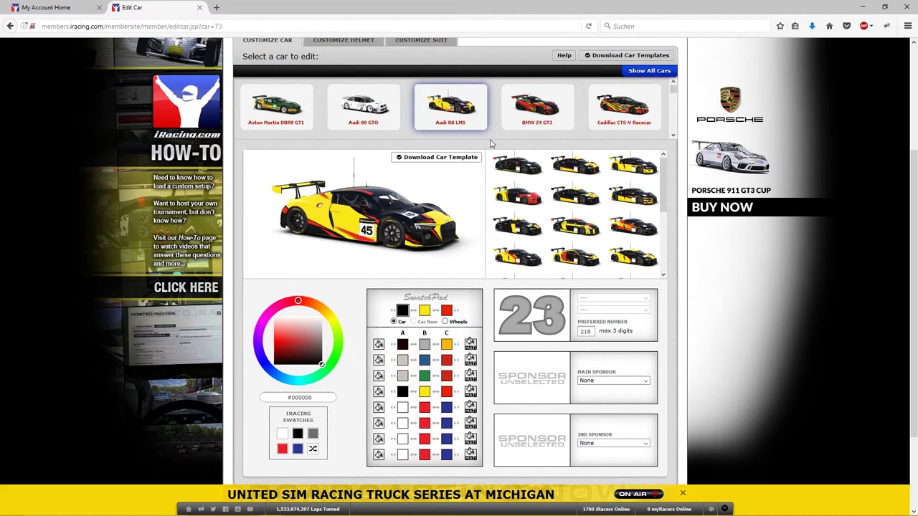
click(428, 160)
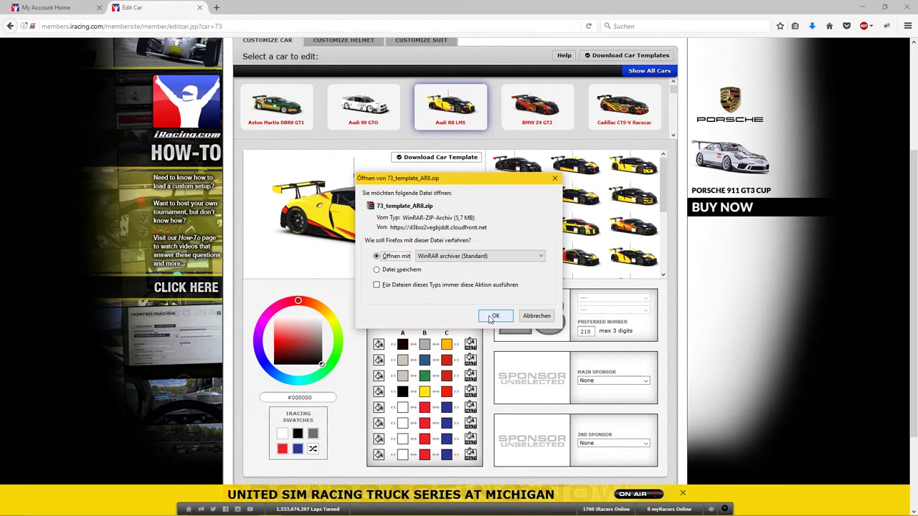
Open the template archive in WinRAR and launch Audi R8 LMS GT3.psd in Photoshop
click(495, 317)
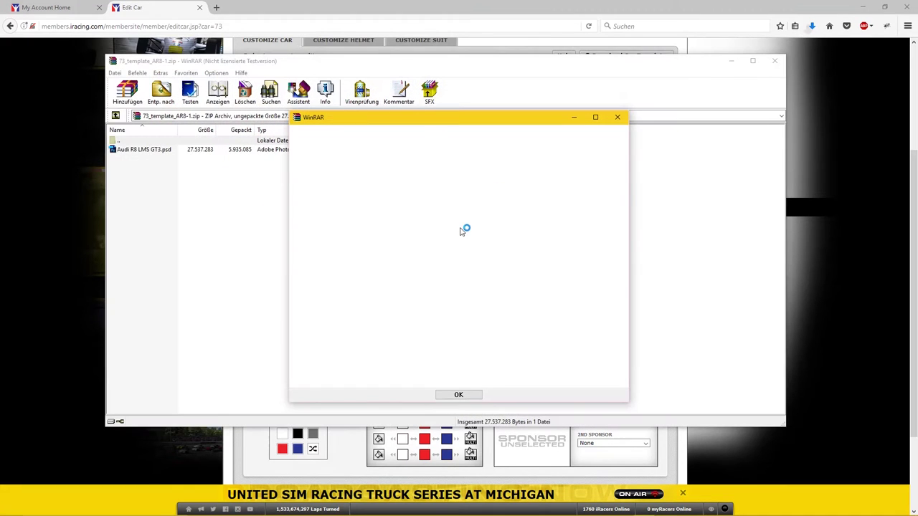
click(616, 118)
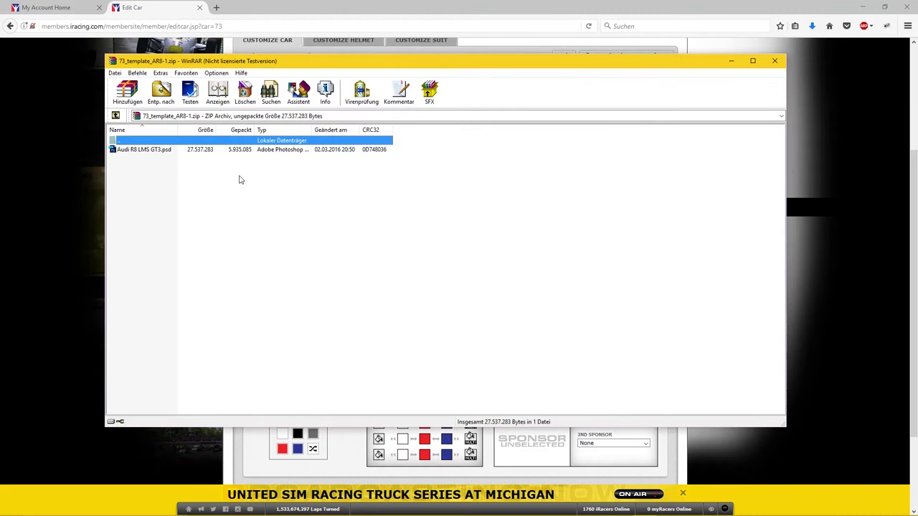
click(161, 150)
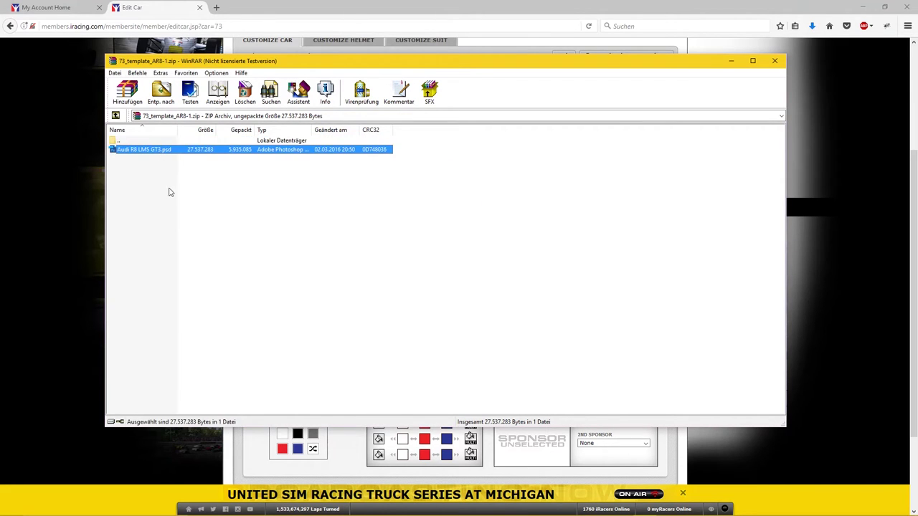
double_click(159, 150)
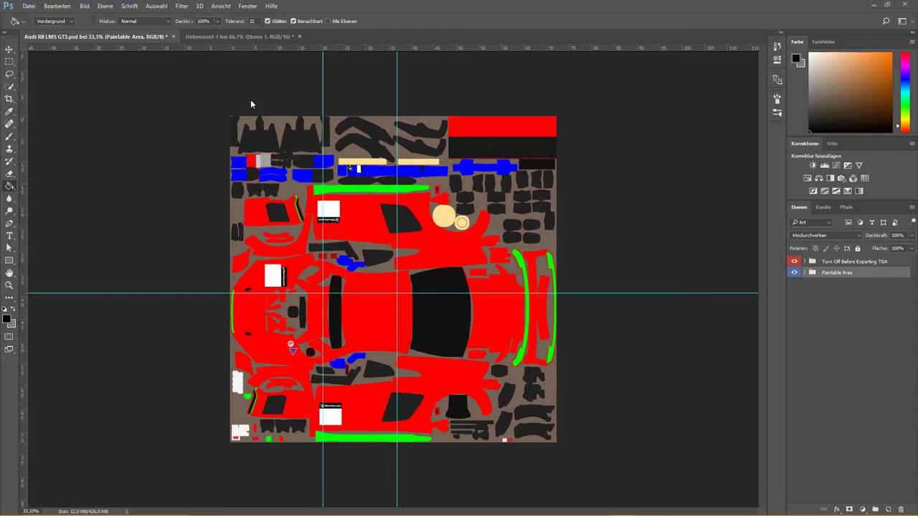
Clear all guide lines from the Audi R8 LMS GT3 template canvas
click(215, 7)
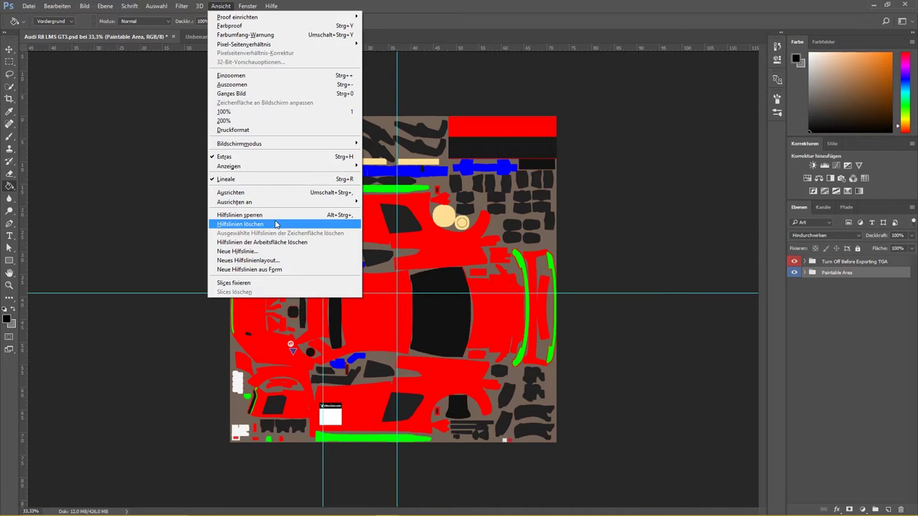
click(276, 224)
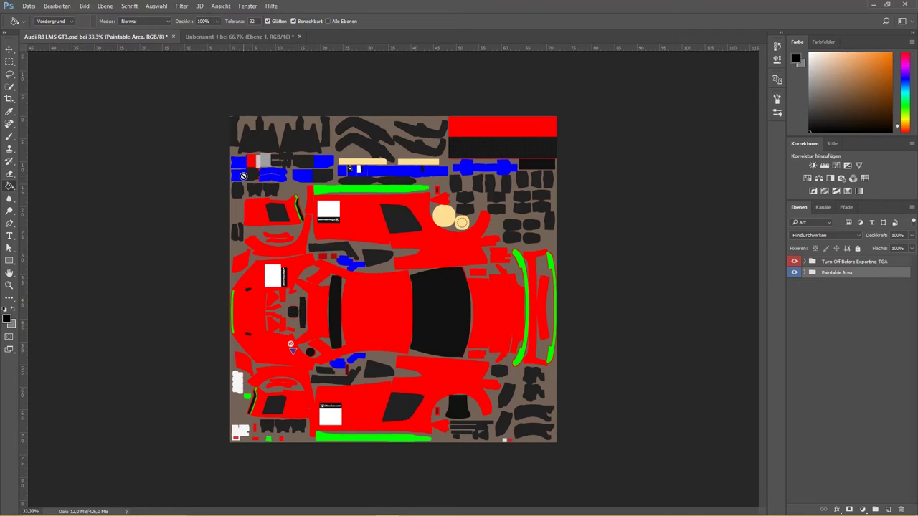
click(29, 5)
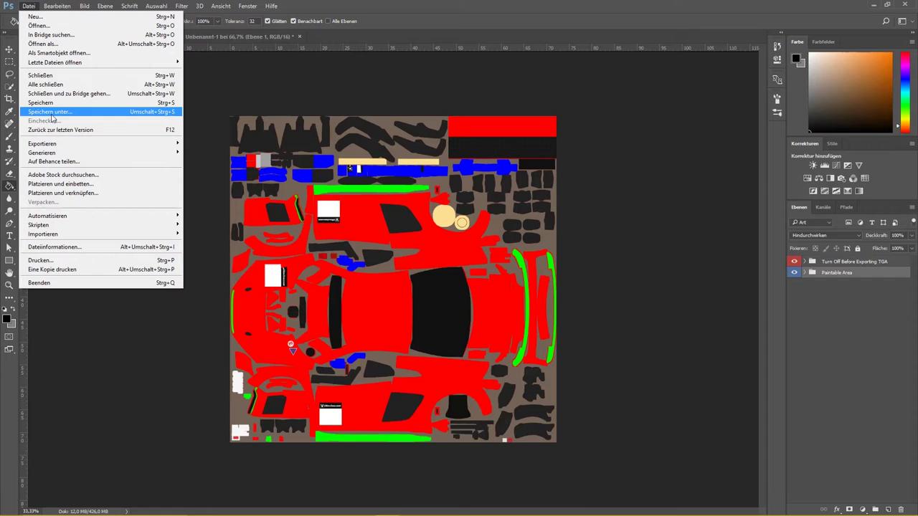
Point Save As to Dokumente\iRacing\paint\audir8gt3, keeping the Photoshop (*.PSD) format
click(51, 113)
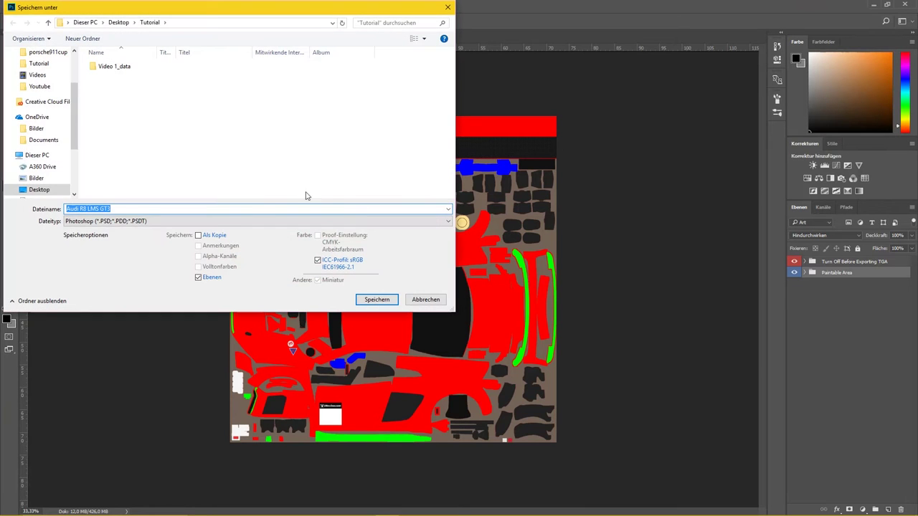
drag(75, 112, 84, 84)
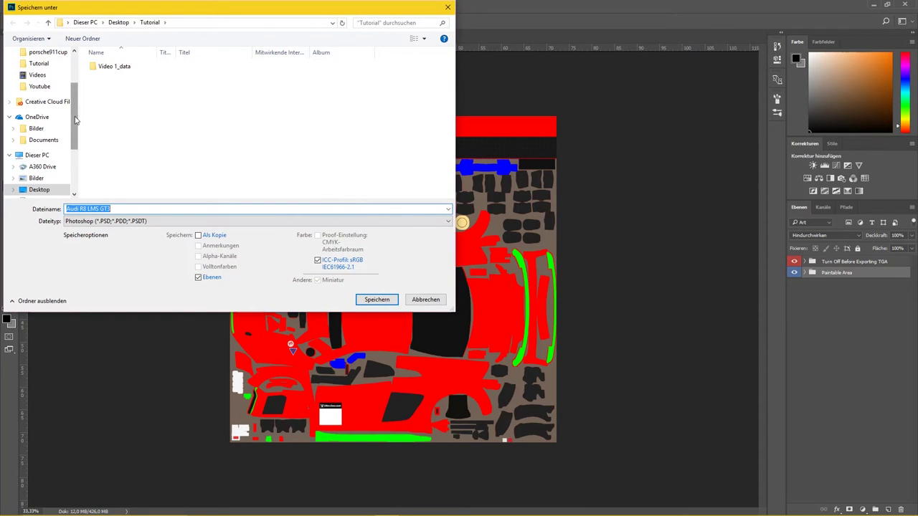
click(56, 94)
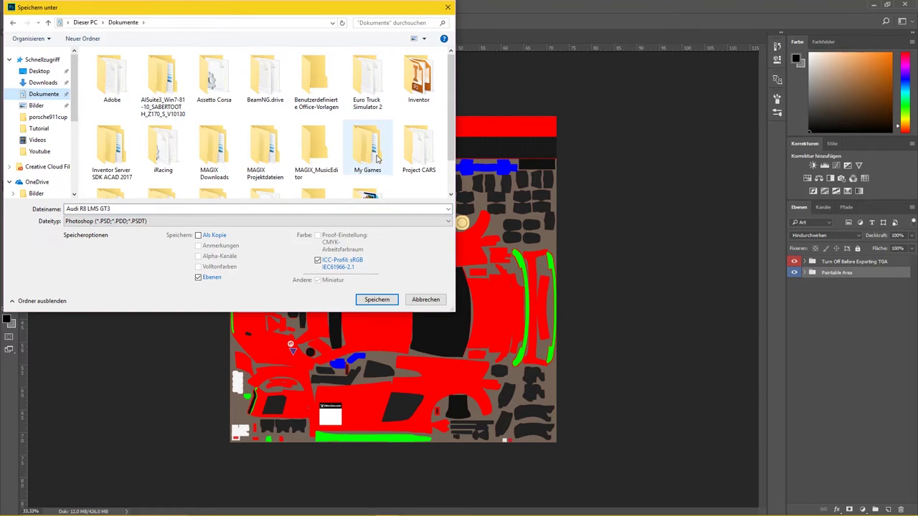
double_click(159, 154)
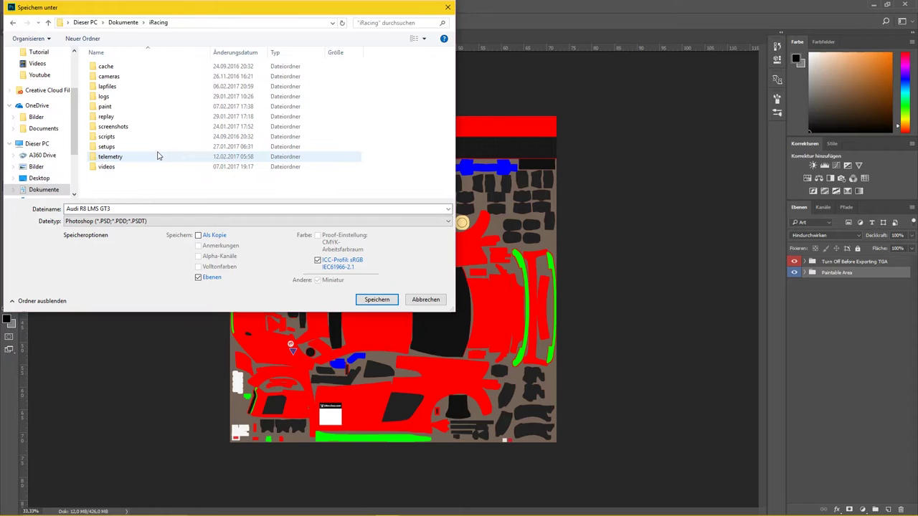
click(131, 109)
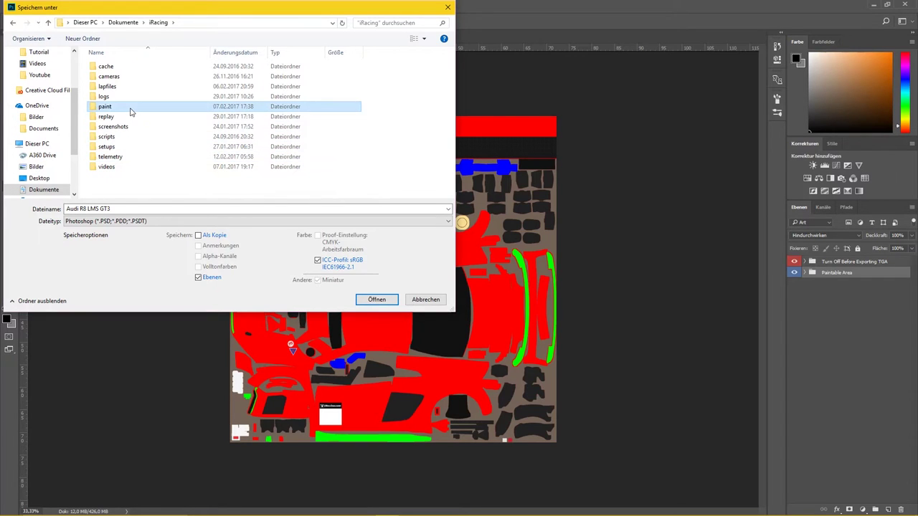
double_click(130, 109)
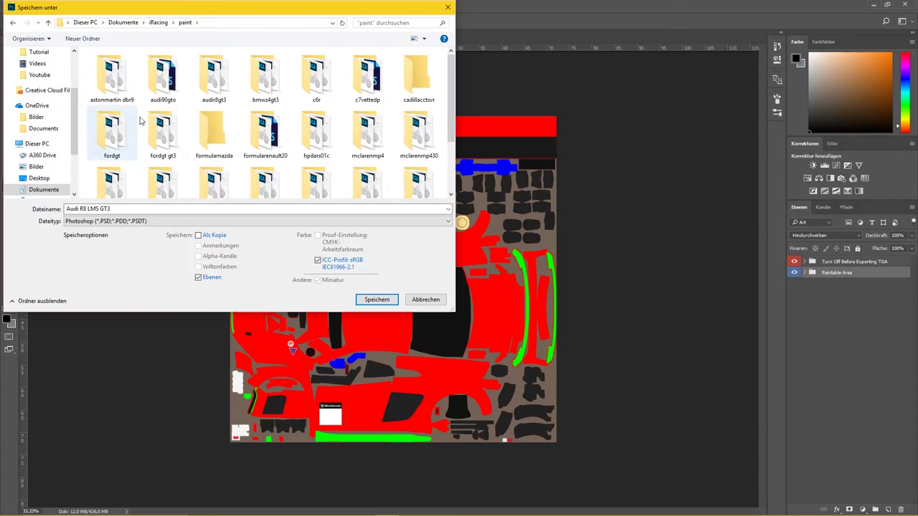
click(215, 80)
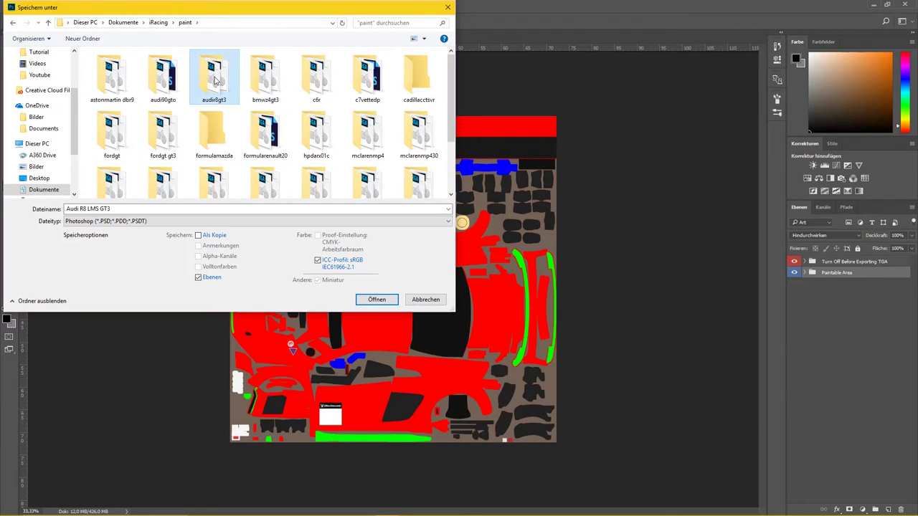
double_click(215, 80)
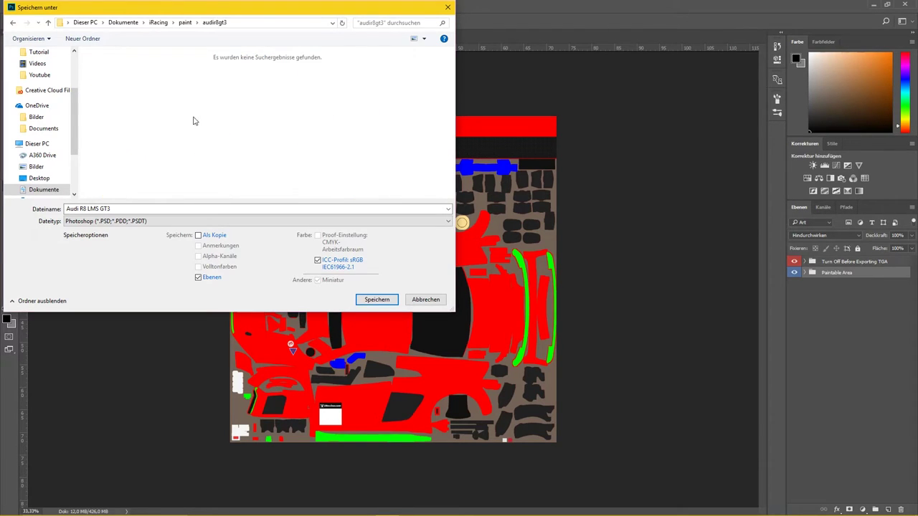
click(134, 221)
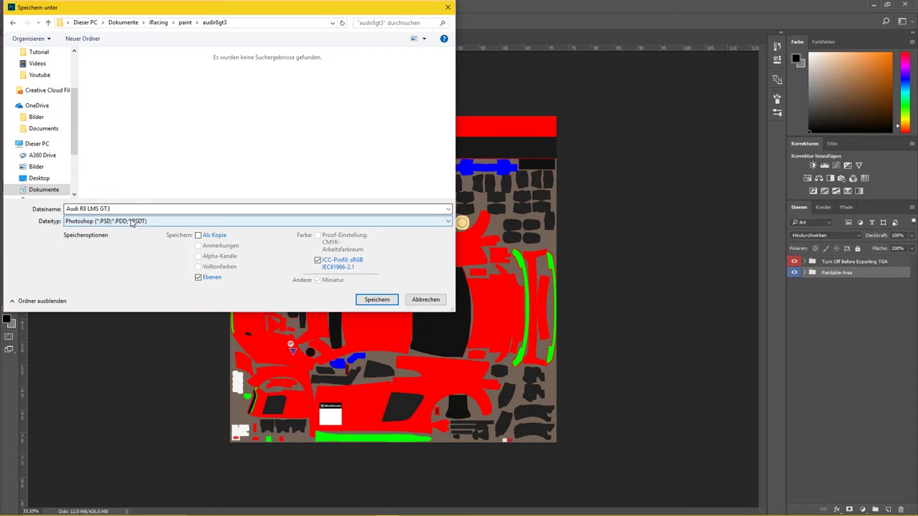
click(162, 209)
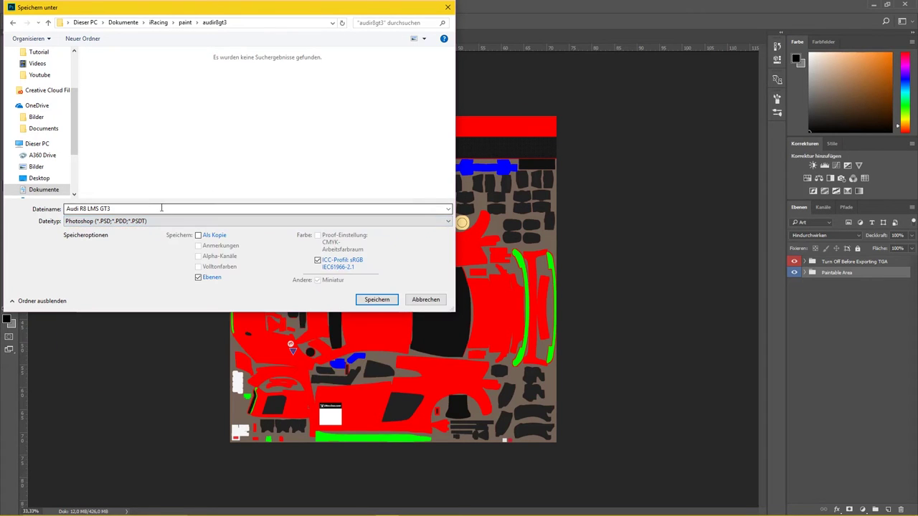
List all files in the audir8gt3 folder using the *.* filter and browse them
text(*.*)
key(Return)
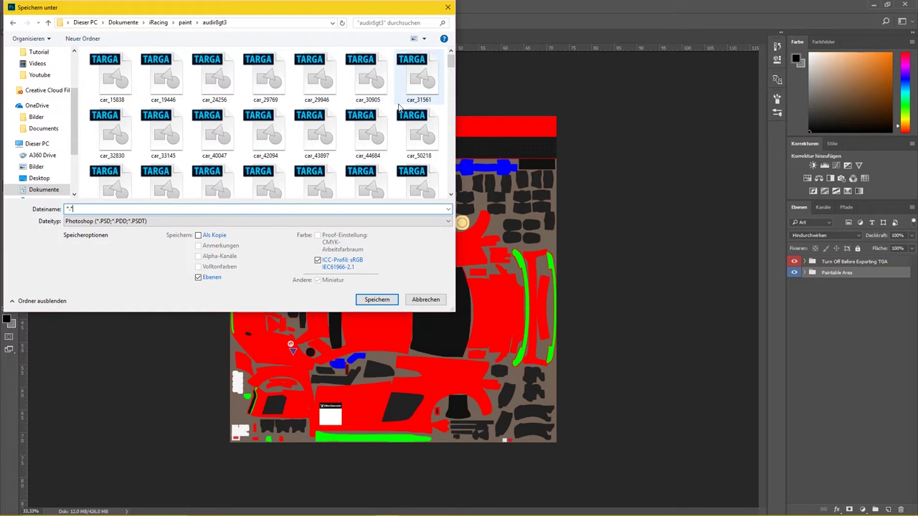
scroll(399, 106, down, 1)
scroll(399, 106, down, 2)
scroll(400, 107, down, 2)
scroll(399, 106, down, 2)
scroll(399, 106, down, 2)
scroll(399, 106, down, 2)
scroll(399, 106, down, 2)
scroll(399, 106, down, 2)
scroll(399, 106, up, 2)
scroll(399, 106, up, 2)
scroll(399, 106, up, 2)
scroll(400, 107, up, 2)
scroll(399, 106, up, 3)
Save the PSD named car_ followed by the member's customer number
drag(111, 208, 68, 209)
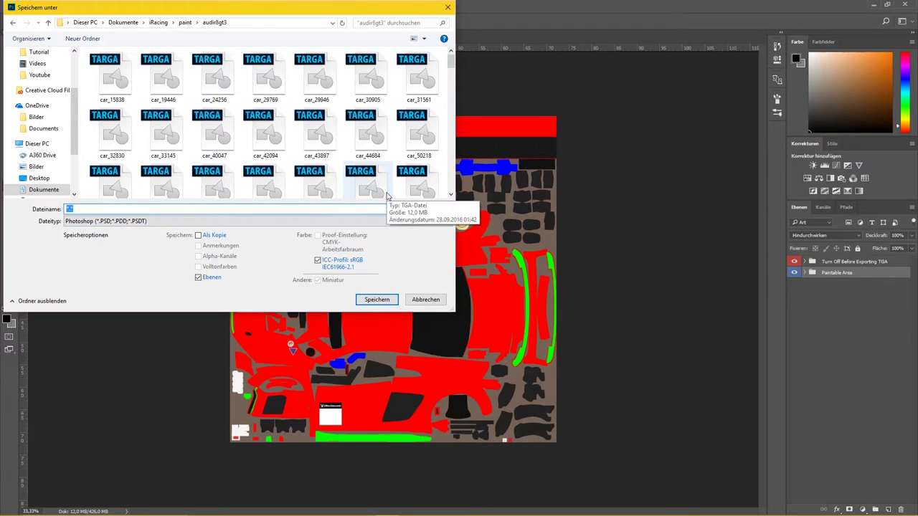
text(car_)
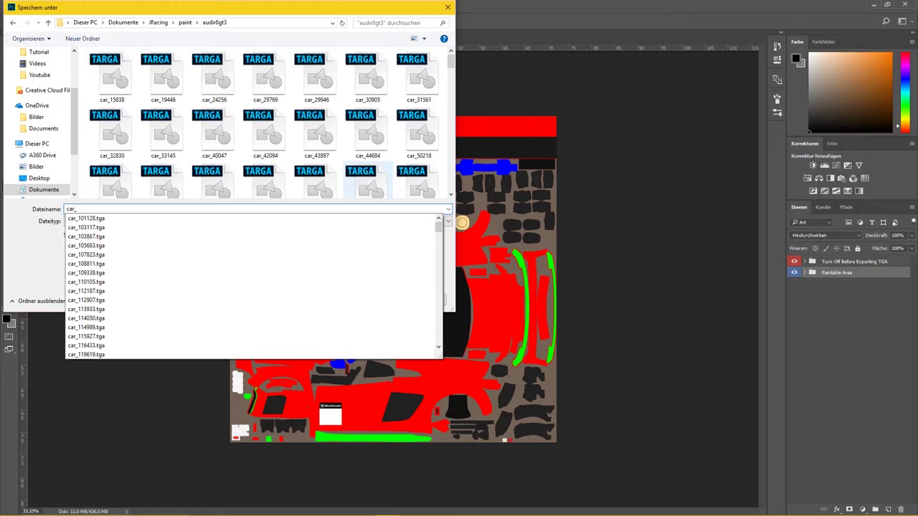
text(230047)
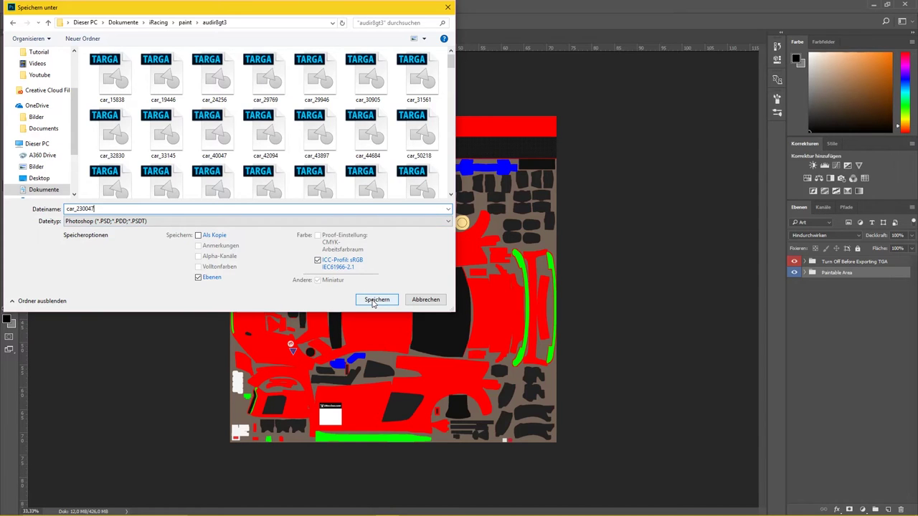
click(374, 299)
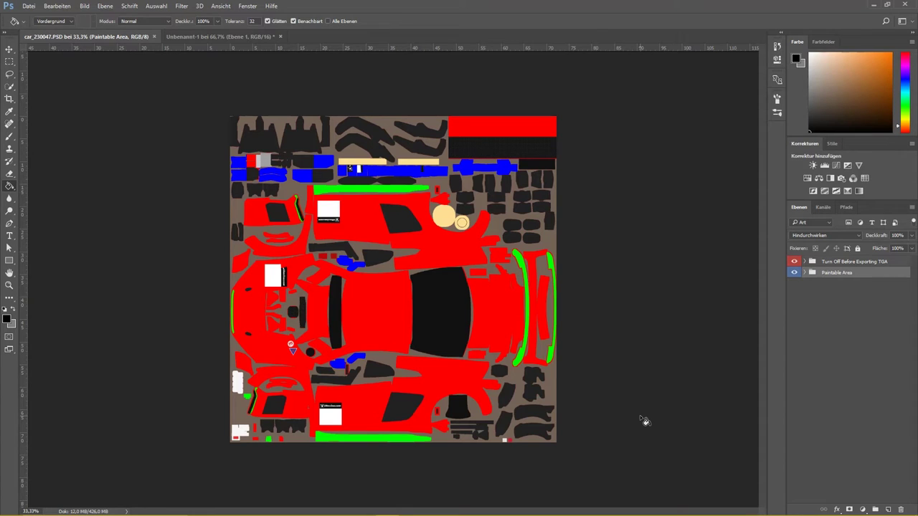
mouse_move(364, 507)
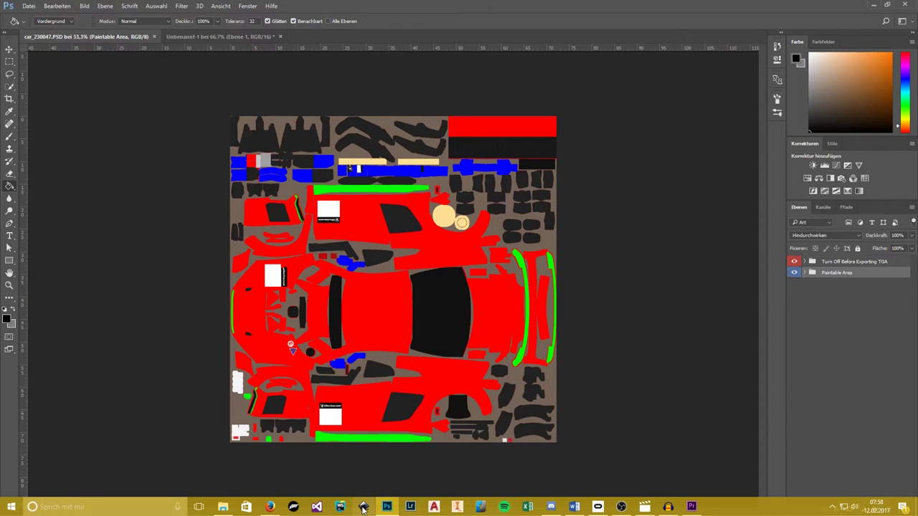
Look up the customer ID on the iRacing My Account page, then return to Photoshop
click(270, 507)
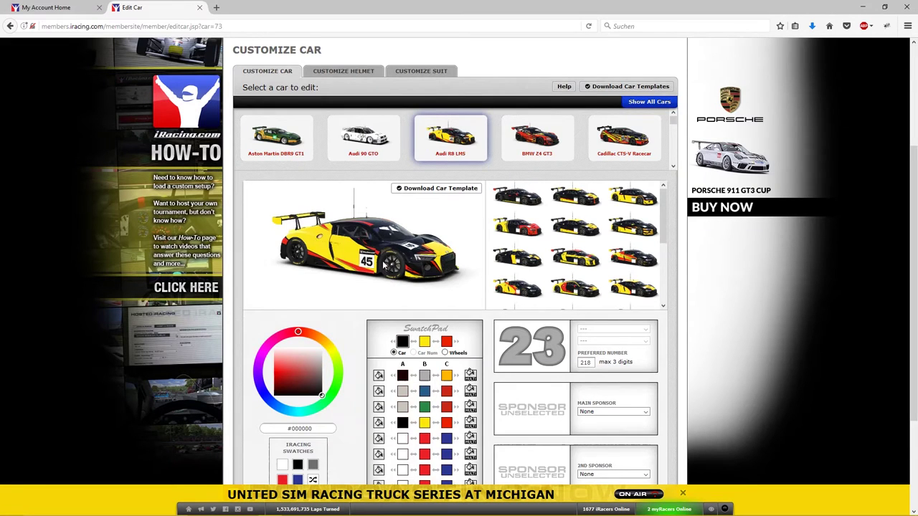
scroll(383, 264, up, 4)
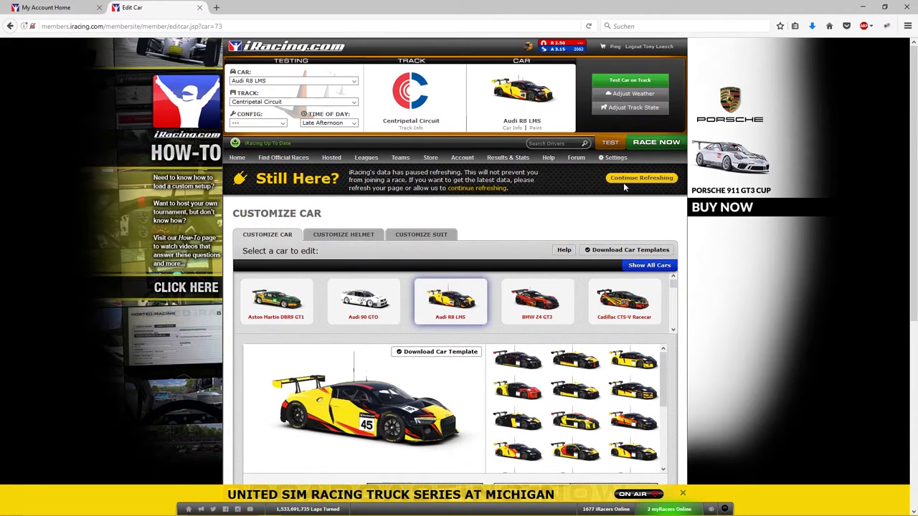
mouse_move(462, 157)
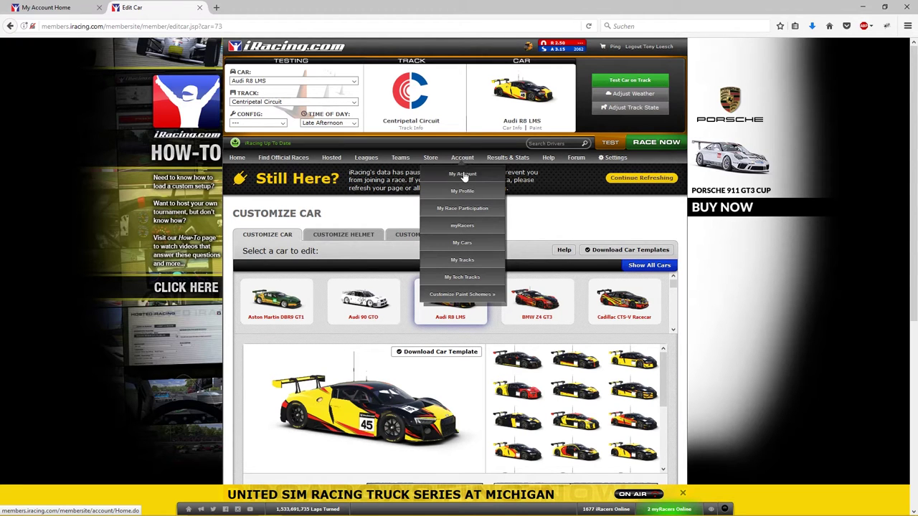
click(66, 7)
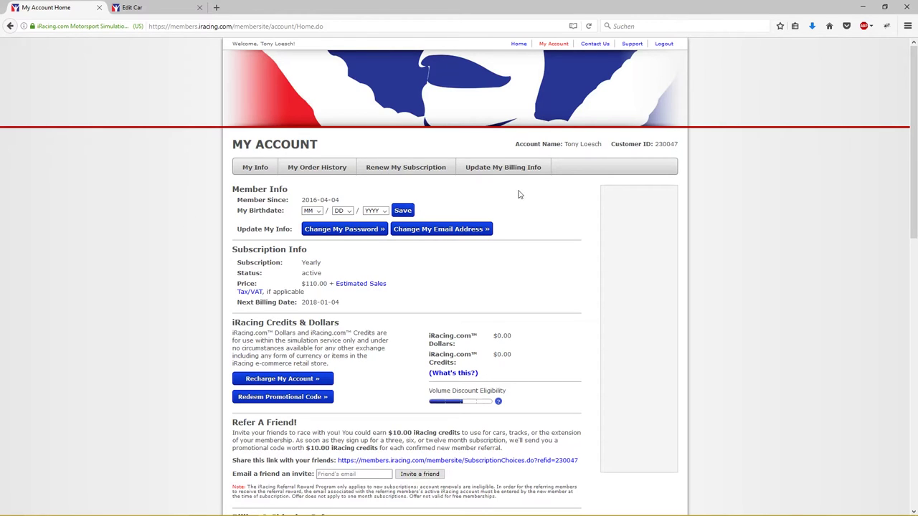
triple_click(661, 144)
click(674, 156)
mouse_move(459, 513)
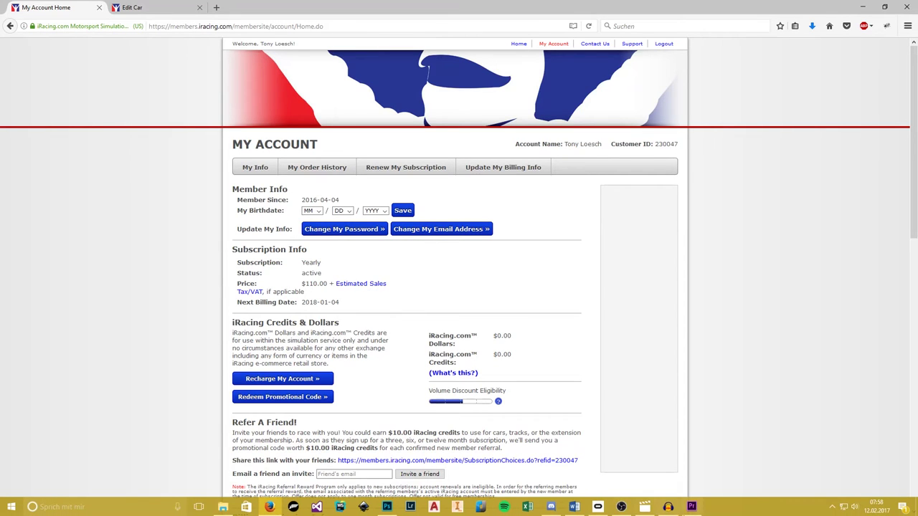
click(395, 508)
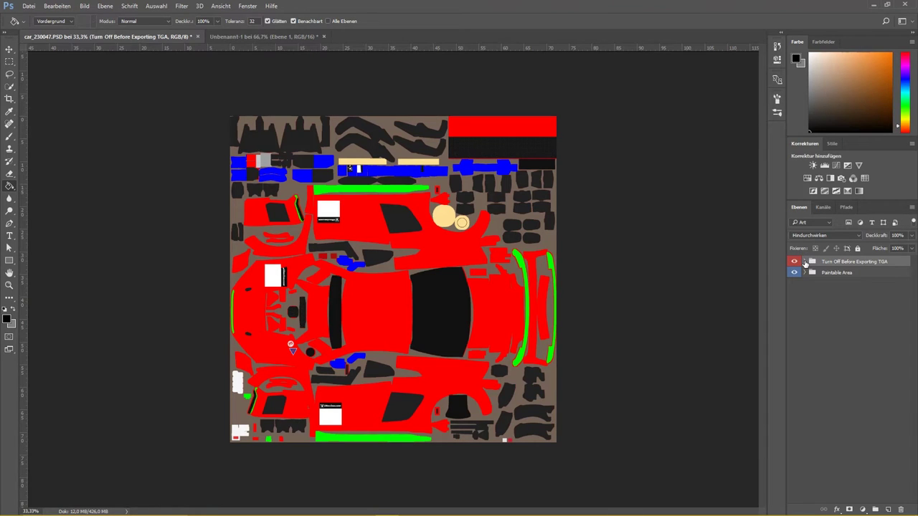
Expand the 'Turn Off Before Exporting TGA' layer group
click(804, 262)
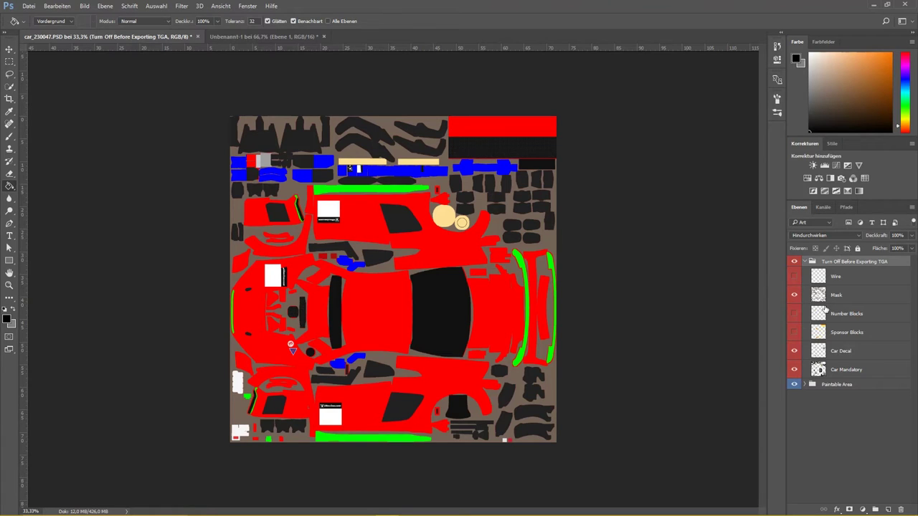
Preview the Wire, Mask, Number Blocks and Sponsor Blocks overlays by toggling their visibility
click(793, 277)
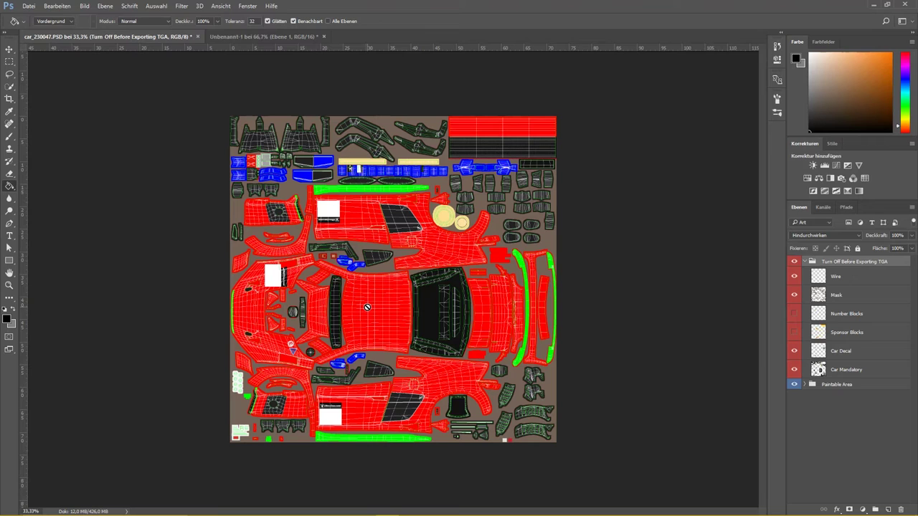
click(794, 276)
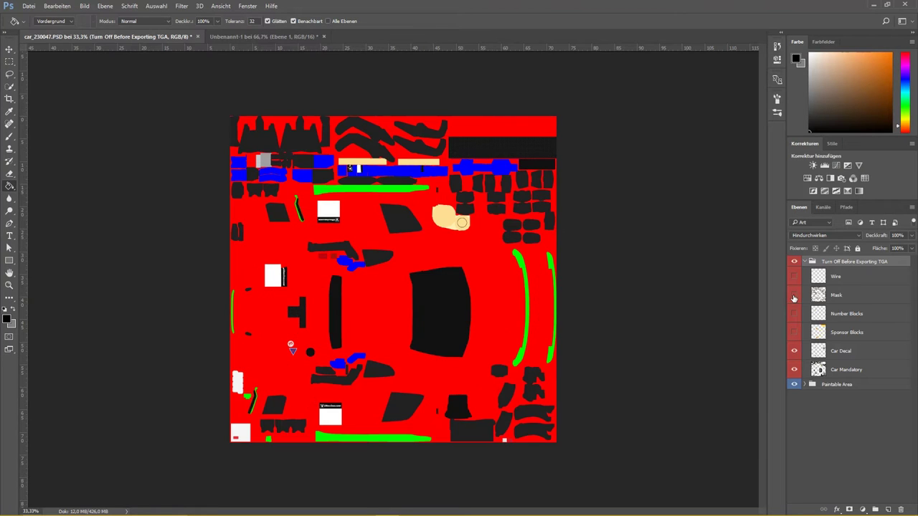
click(793, 296)
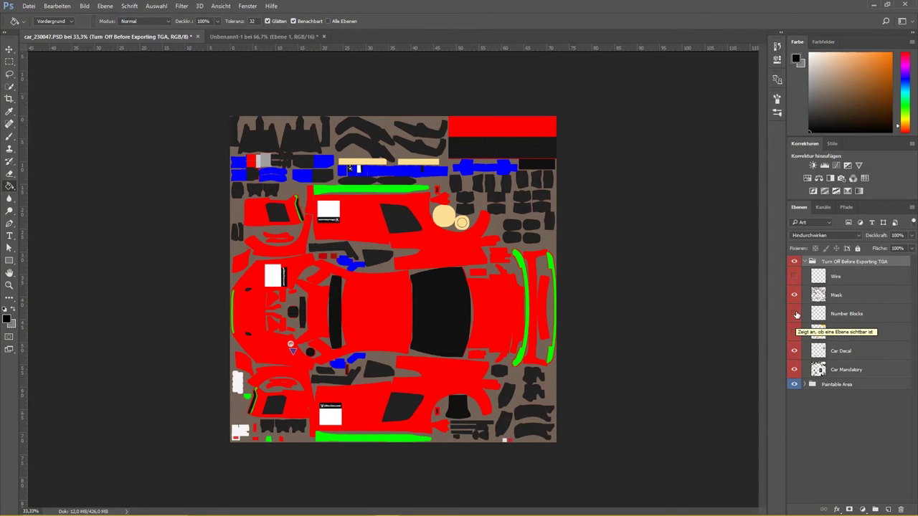
click(796, 315)
click(795, 332)
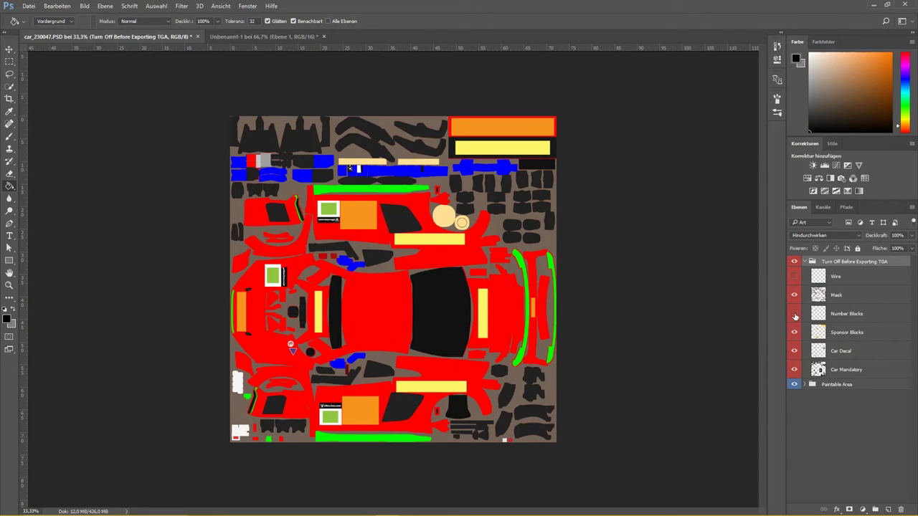
click(795, 316)
click(795, 331)
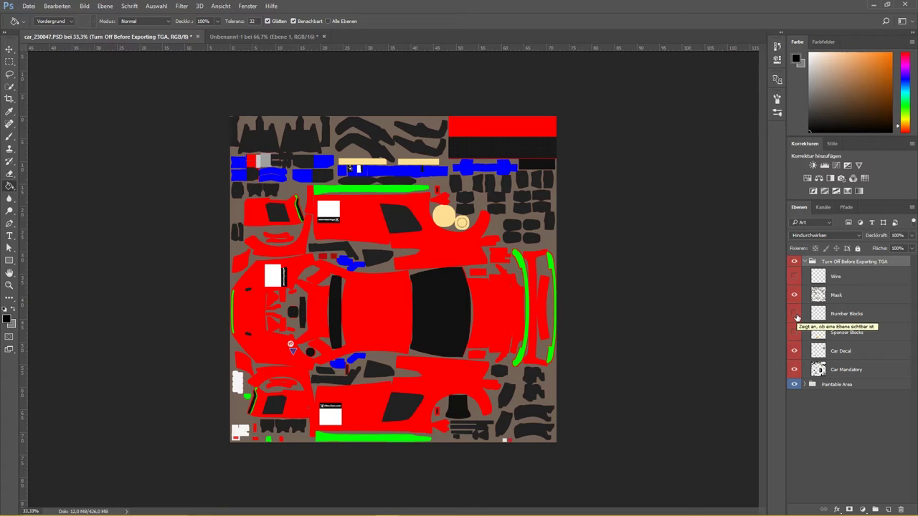
click(794, 332)
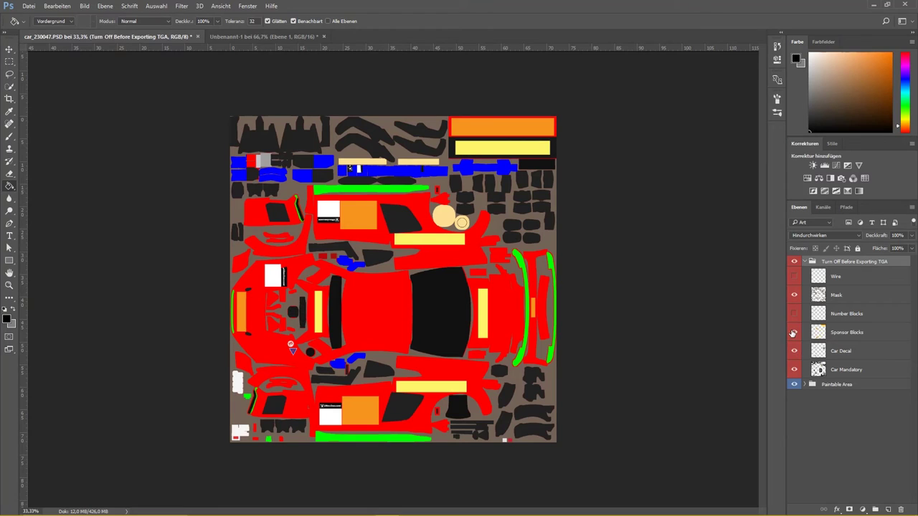
click(793, 333)
click(794, 314)
click(794, 314)
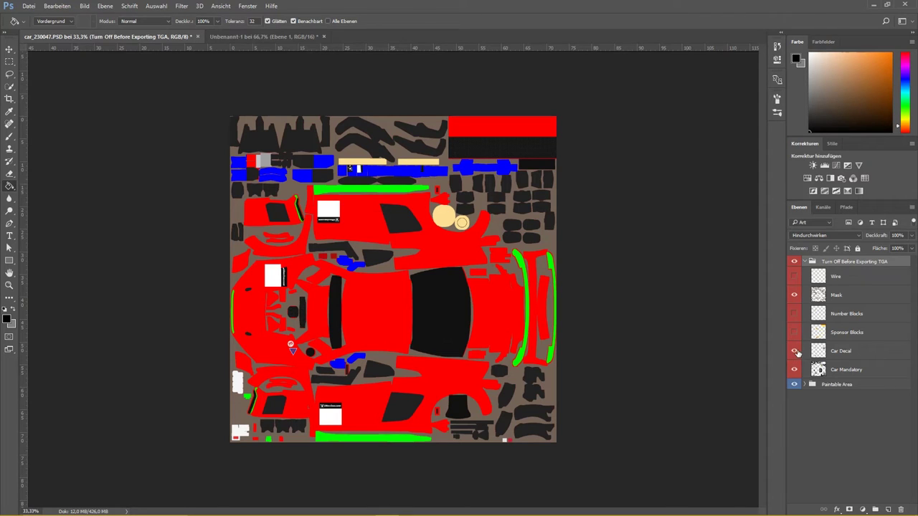
Toggle Car Decal and Car Mandatory visibility, then collapse the group and expand Paintable Area
click(794, 353)
click(794, 370)
click(794, 369)
click(793, 370)
click(794, 369)
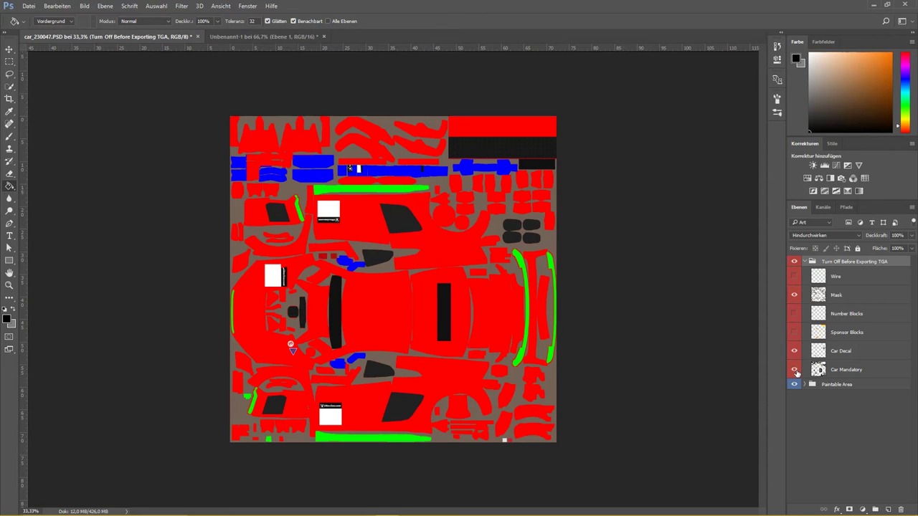
click(806, 261)
click(805, 273)
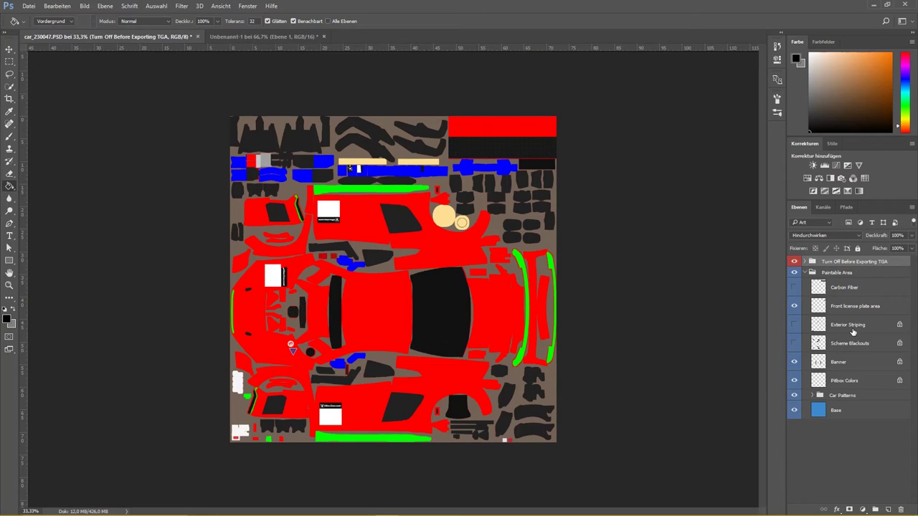
Toggle Carbon Fiber, license plate, Car Patterns, Exterior Striping and Scheme Blackouts visibility
click(793, 289)
click(793, 309)
click(793, 395)
click(794, 306)
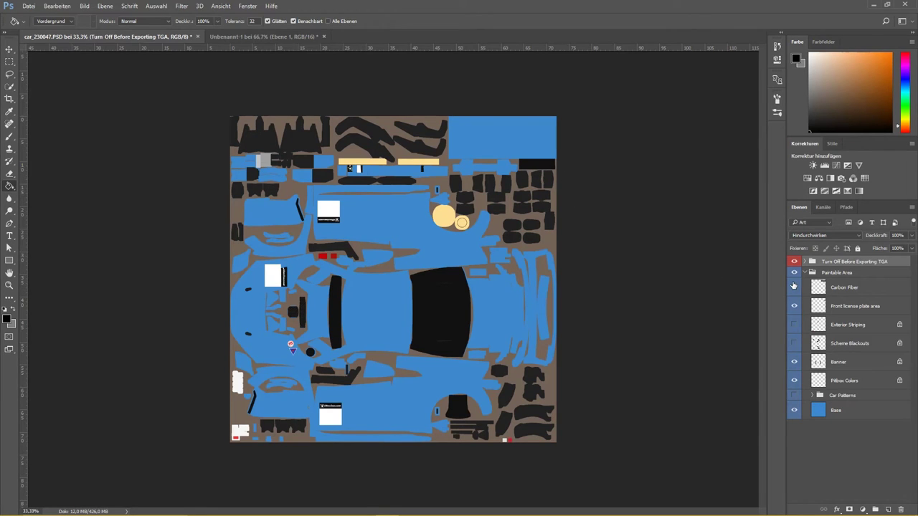
click(793, 288)
click(794, 287)
click(794, 325)
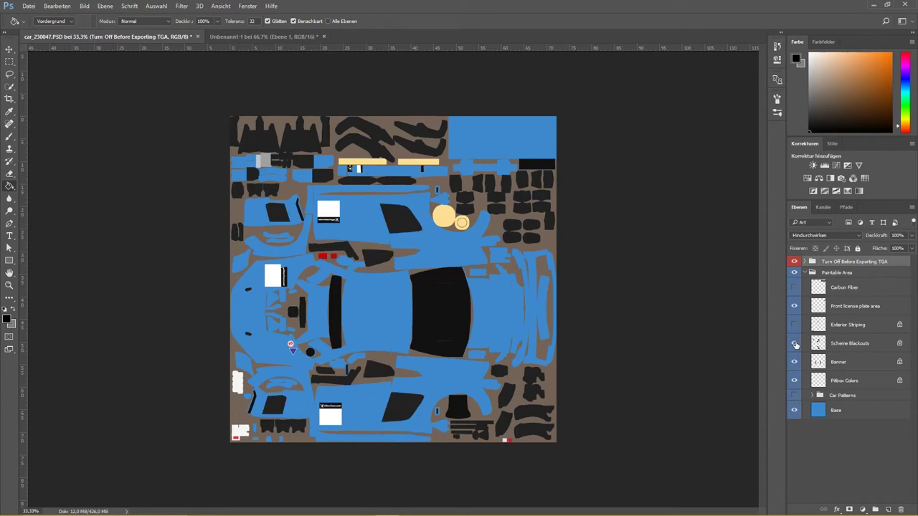
click(793, 325)
click(794, 343)
click(793, 325)
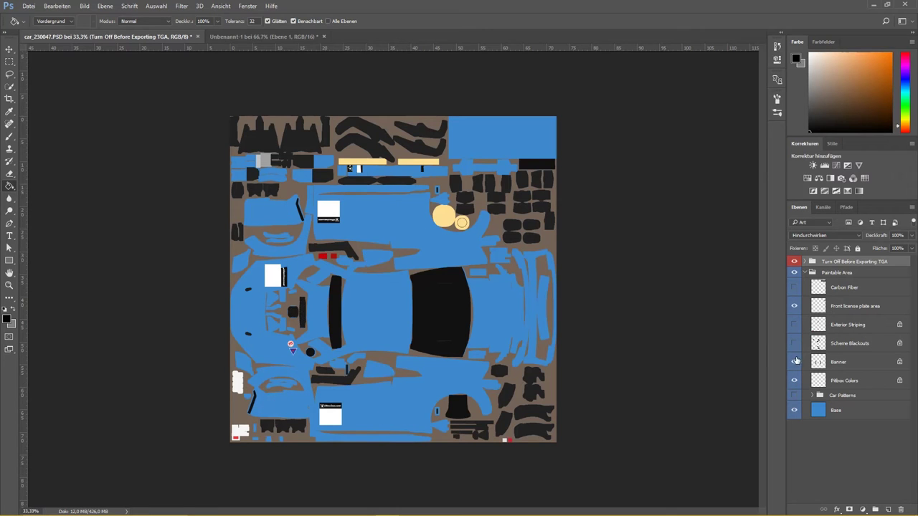
click(793, 396)
Expand the Car Patterns group and scroll through its pattern layers
click(813, 396)
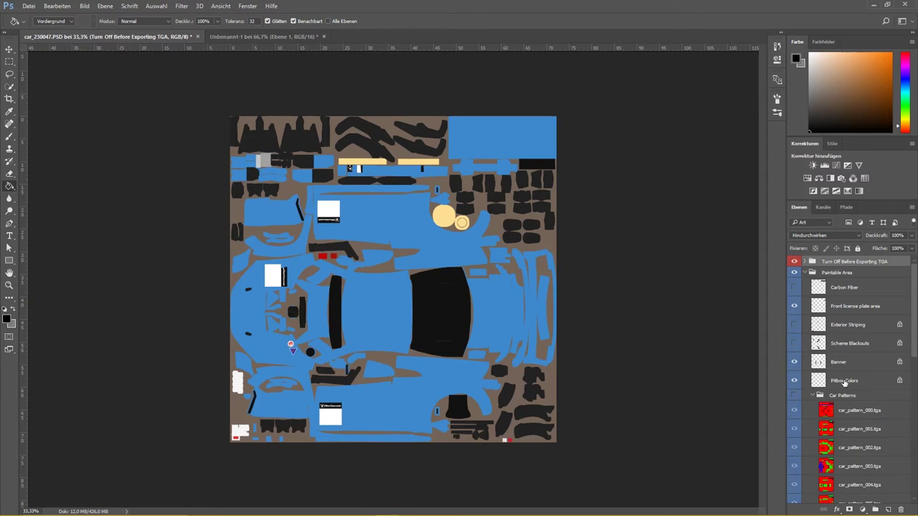
scroll(860, 372, down, 3)
scroll(863, 373, down, 4)
scroll(864, 375, down, 3)
scroll(864, 374, down, 2)
scroll(864, 374, down, 2)
scroll(864, 374, down, 2)
scroll(864, 374, down, 2)
scroll(864, 374, up, 4)
scroll(864, 374, up, 4)
scroll(863, 374, up, 4)
scroll(863, 374, up, 5)
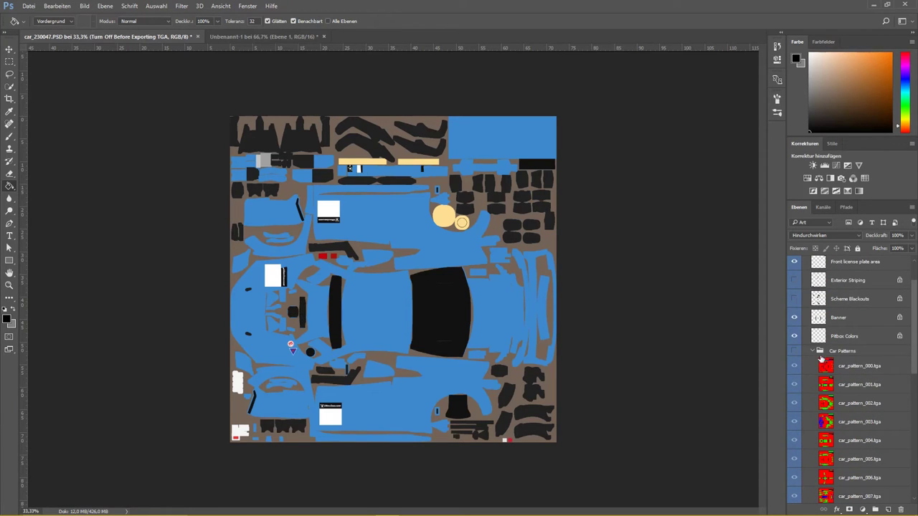
Collapse Car Patterns, toggle the blue Base layer off and on, and collapse Paintable Area
click(818, 352)
click(813, 352)
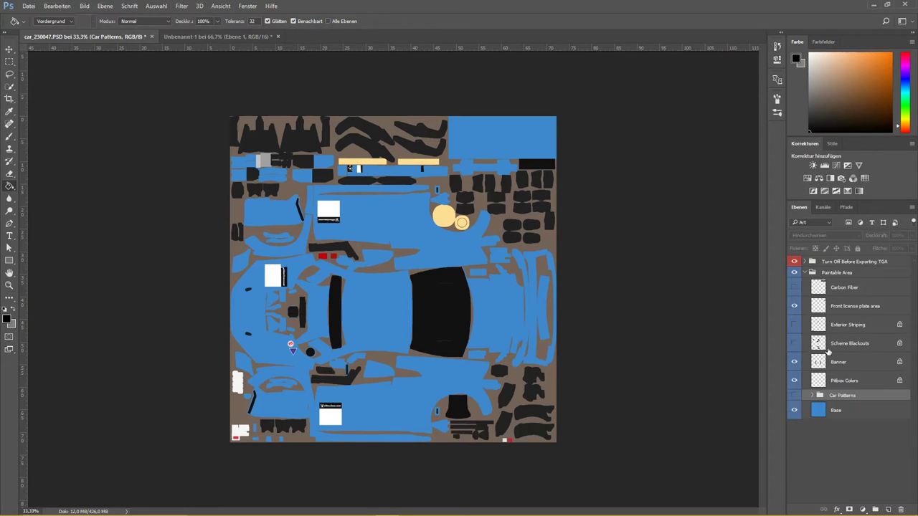
click(793, 413)
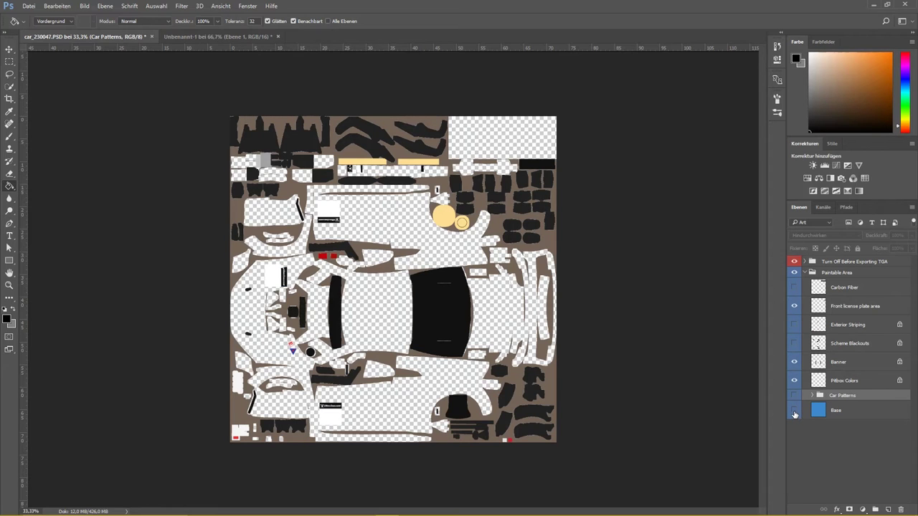
click(794, 413)
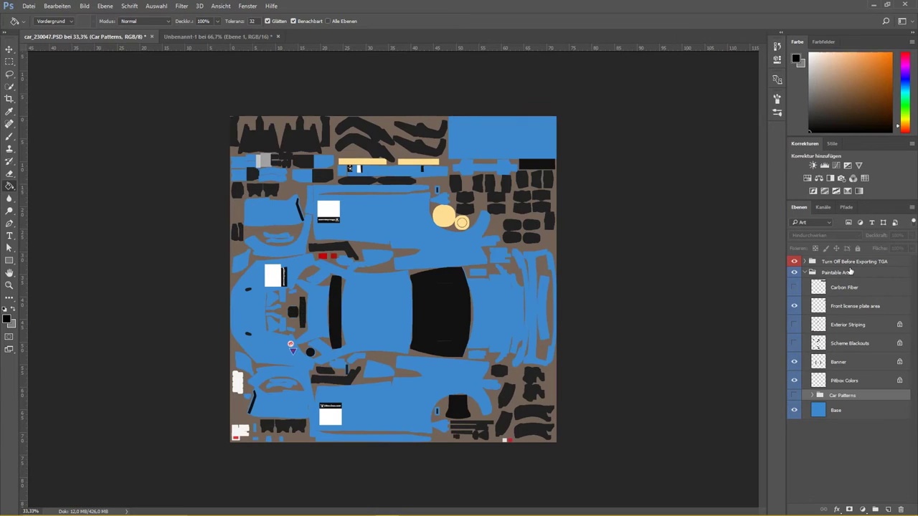
click(806, 273)
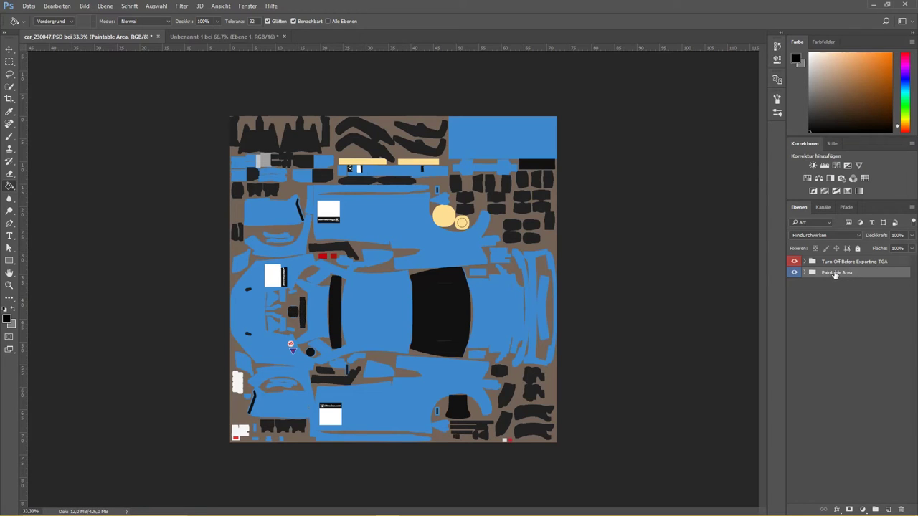
Drag the Paintable Area group to the Layers trash to remove the blue paint
drag(835, 275, 901, 507)
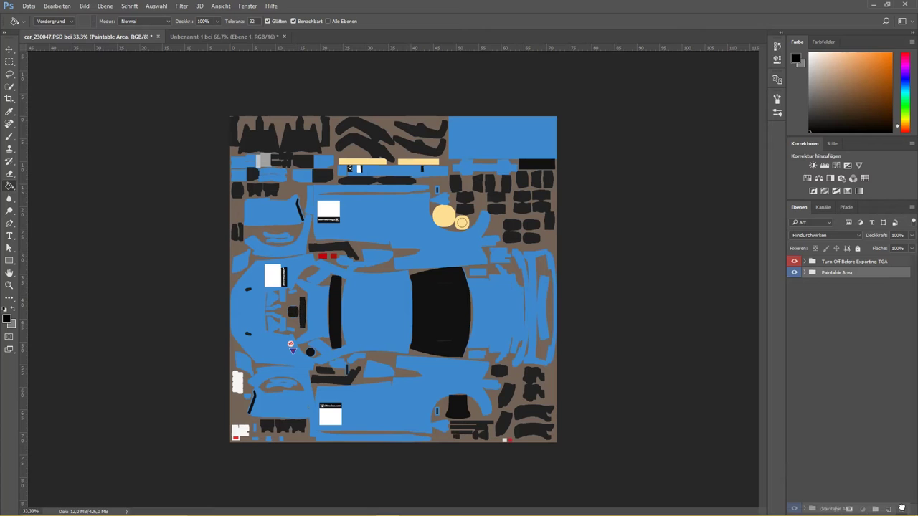
drag(901, 508, 901, 508)
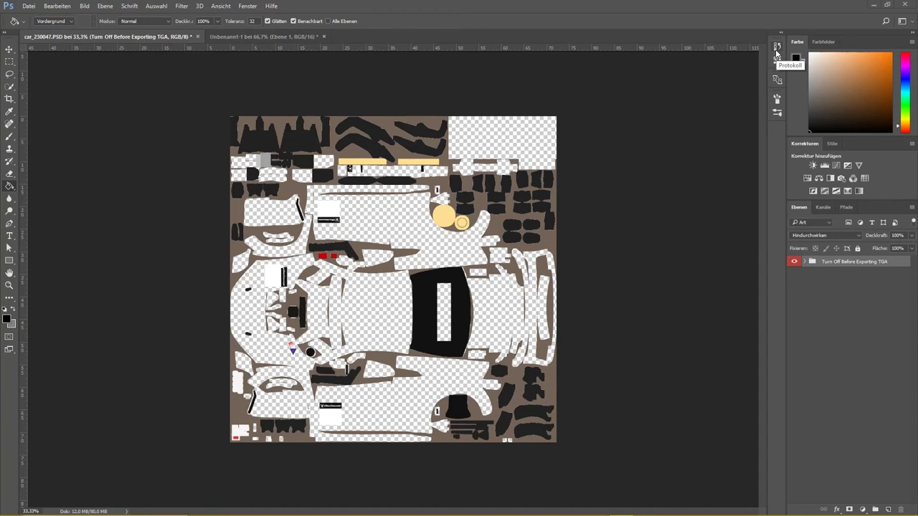
Show the History (Protokoll) panel from the Fenster menu and select the Brush tool
click(776, 49)
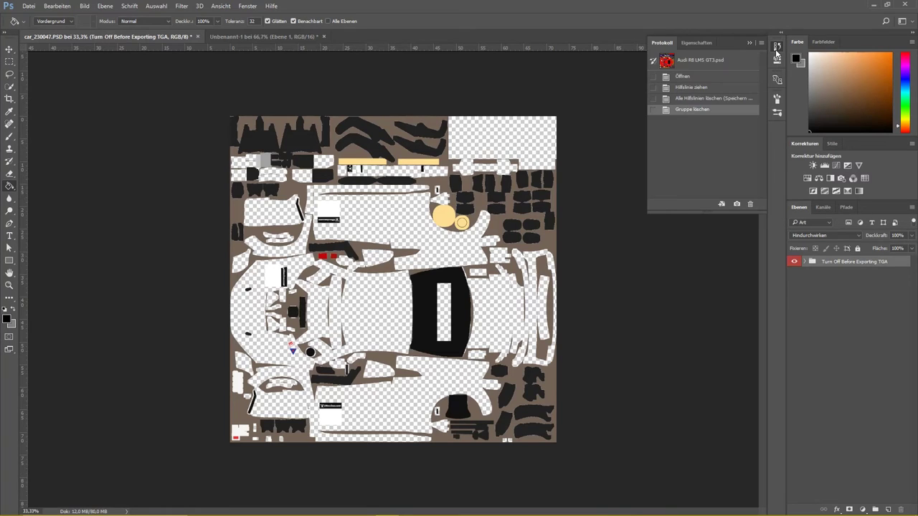
click(775, 49)
click(250, 7)
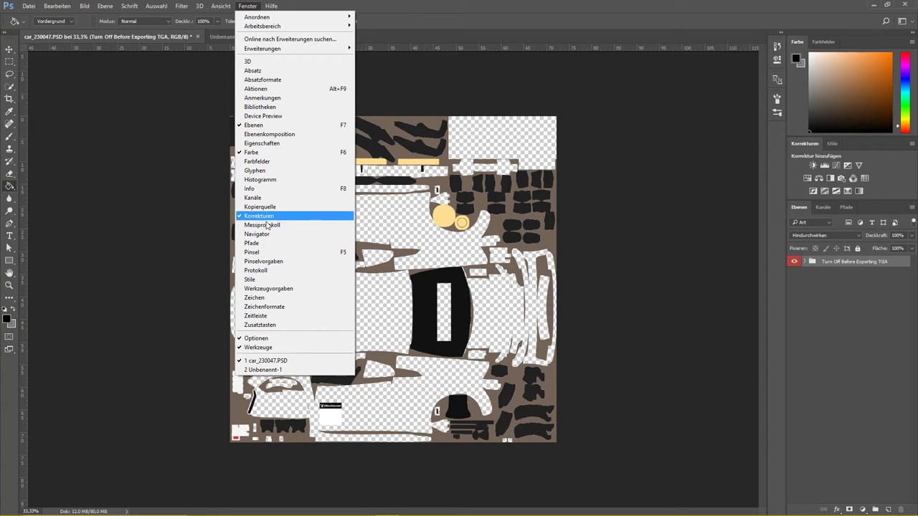
click(260, 272)
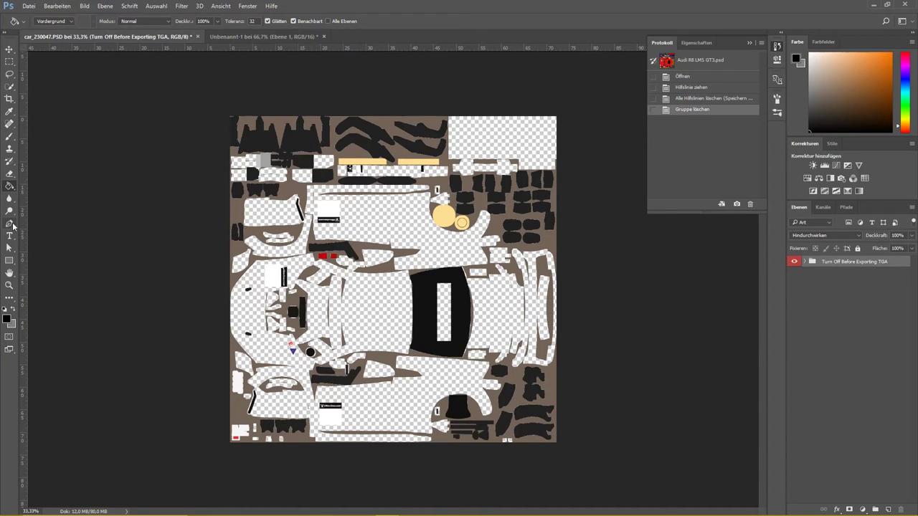
click(10, 136)
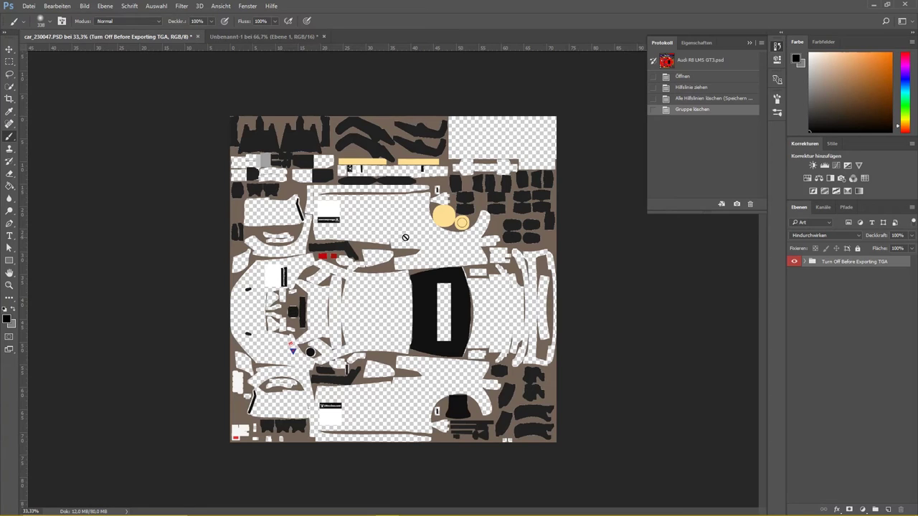
Show the Wire layer's green wireframe overlay and paint a few soft dark test strokes
click(804, 262)
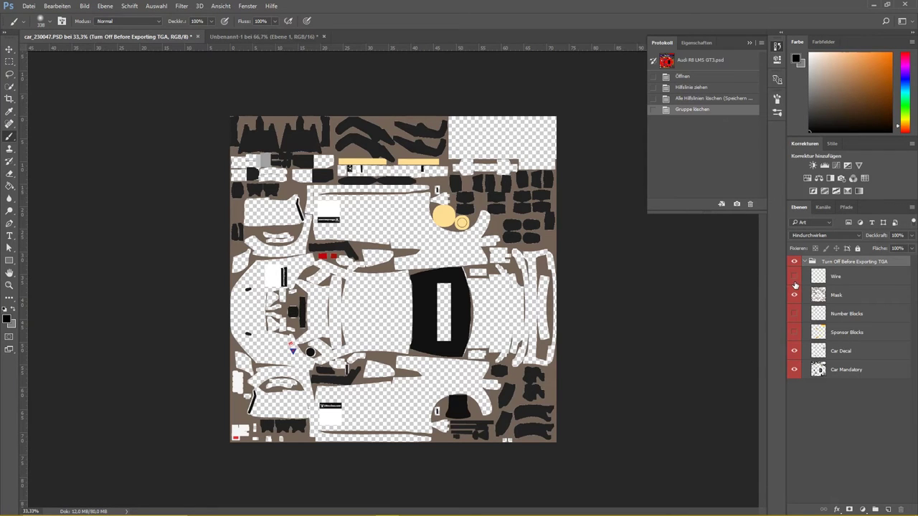
click(794, 276)
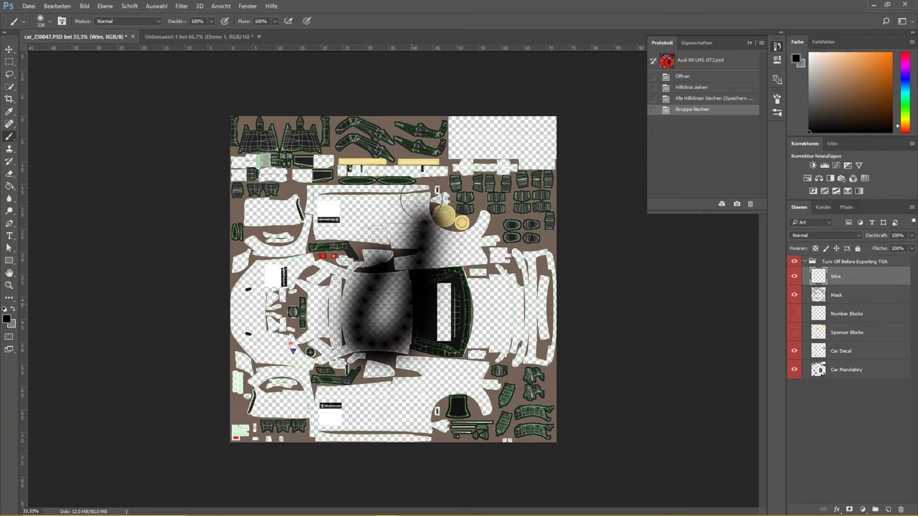
drag(381, 265, 430, 188)
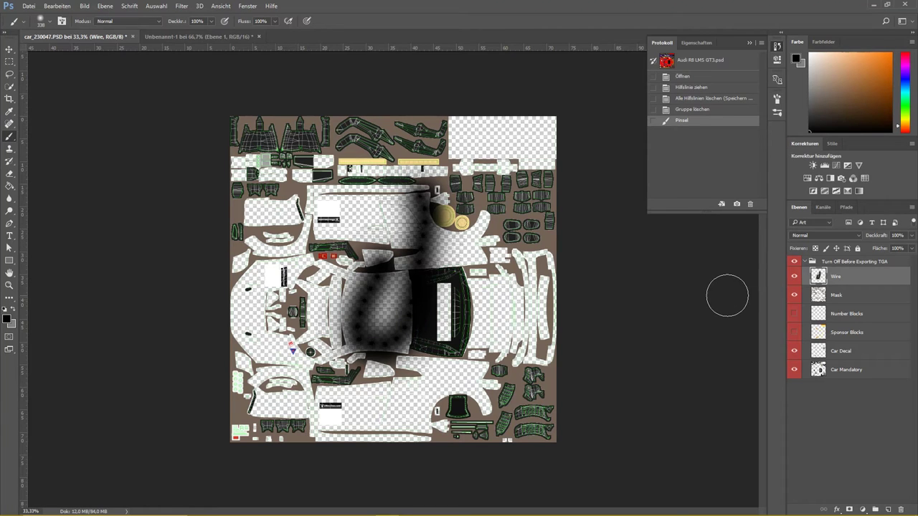
click(370, 221)
click(319, 358)
click(444, 382)
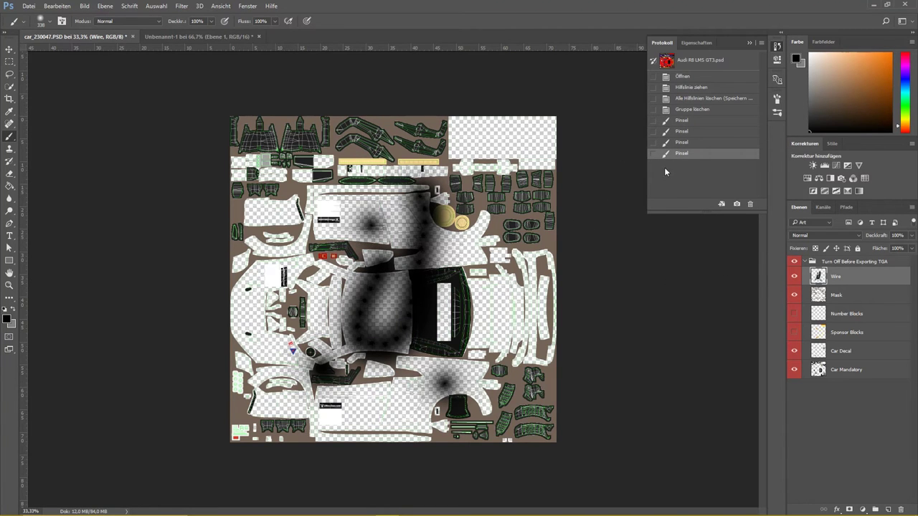
Revert the test strokes in History to the 'Gruppe löschen' state and close History
click(687, 120)
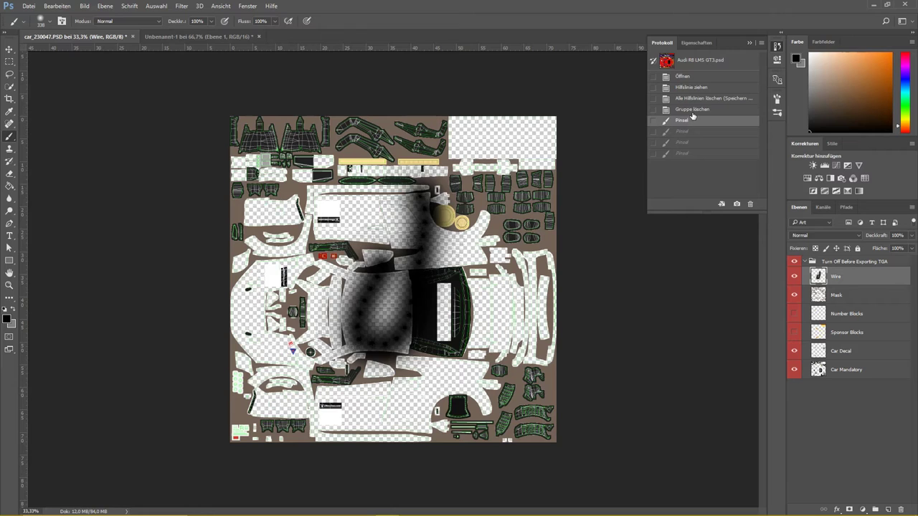
click(691, 111)
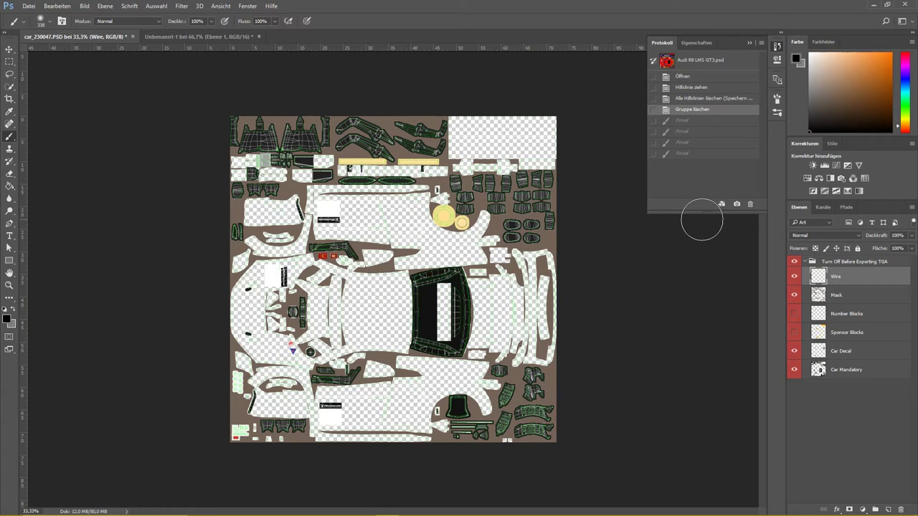
click(704, 102)
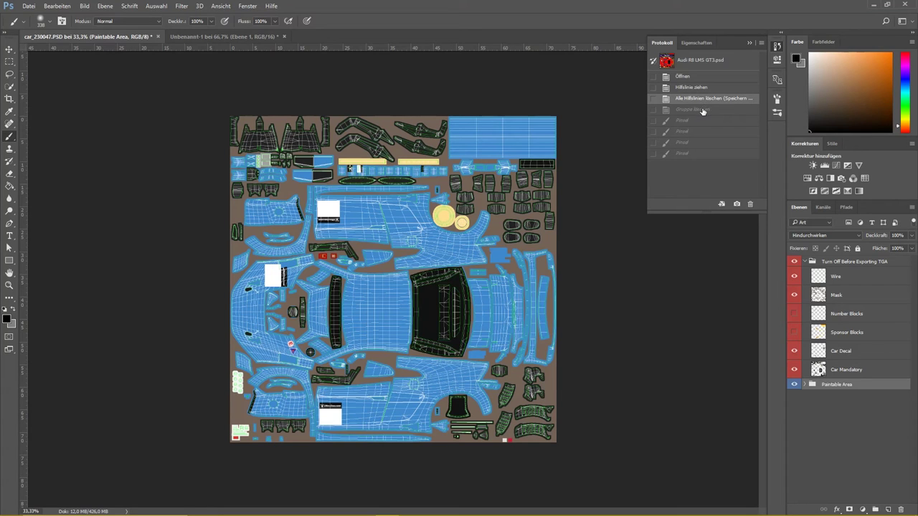
click(703, 109)
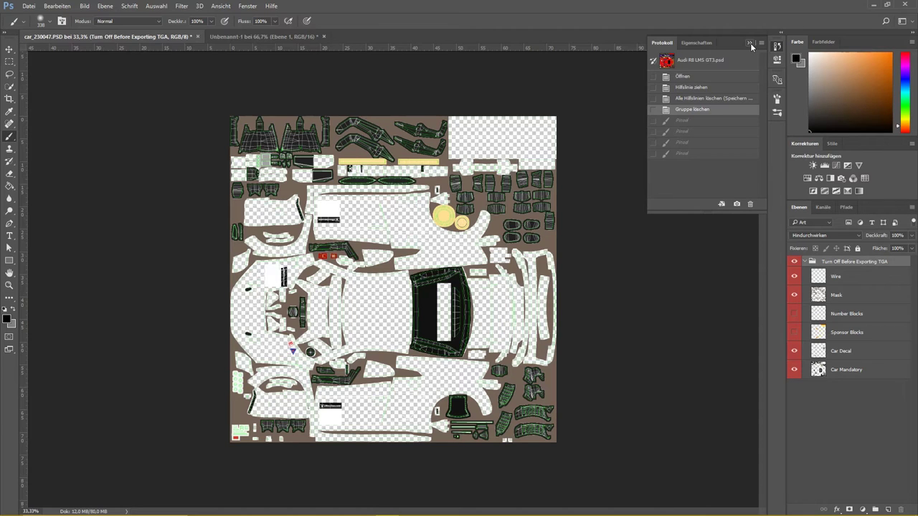
click(750, 43)
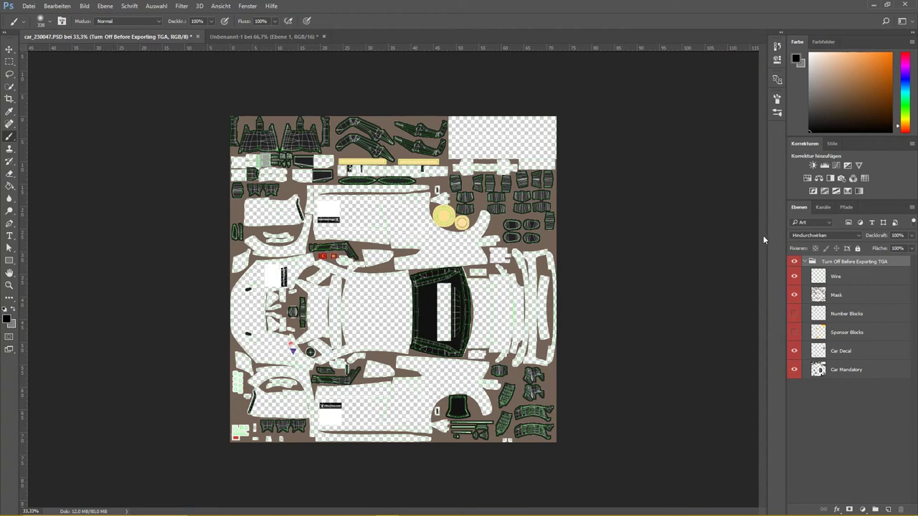
Create a new layer group, Gruppe 1, below the Turn Off Before Exporting TGA group
click(805, 262)
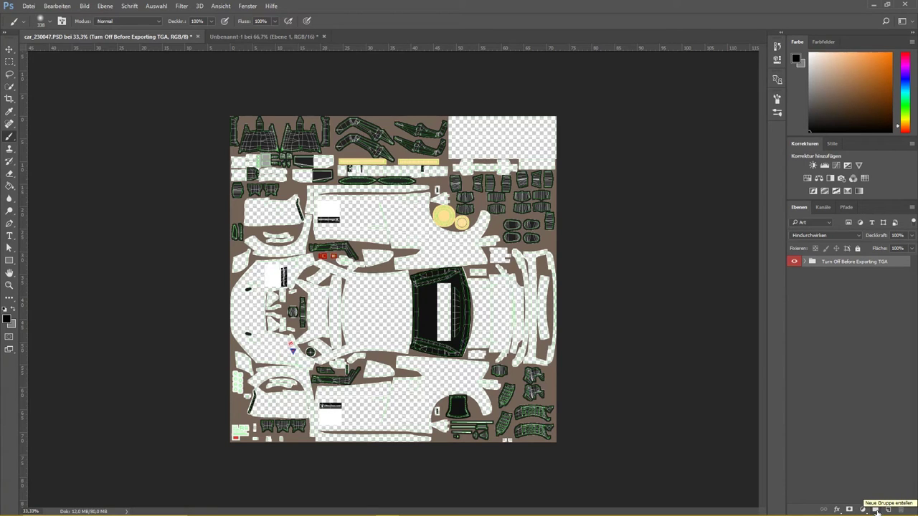
click(875, 509)
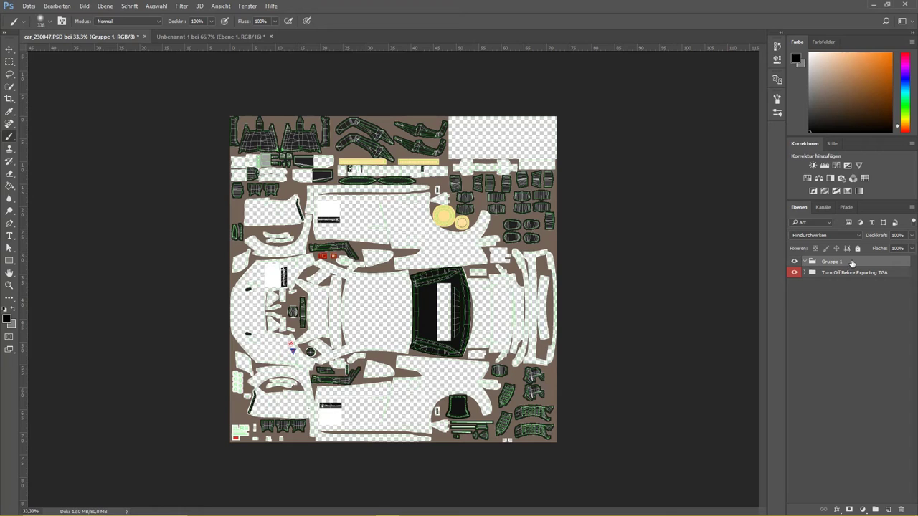
drag(852, 263, 852, 279)
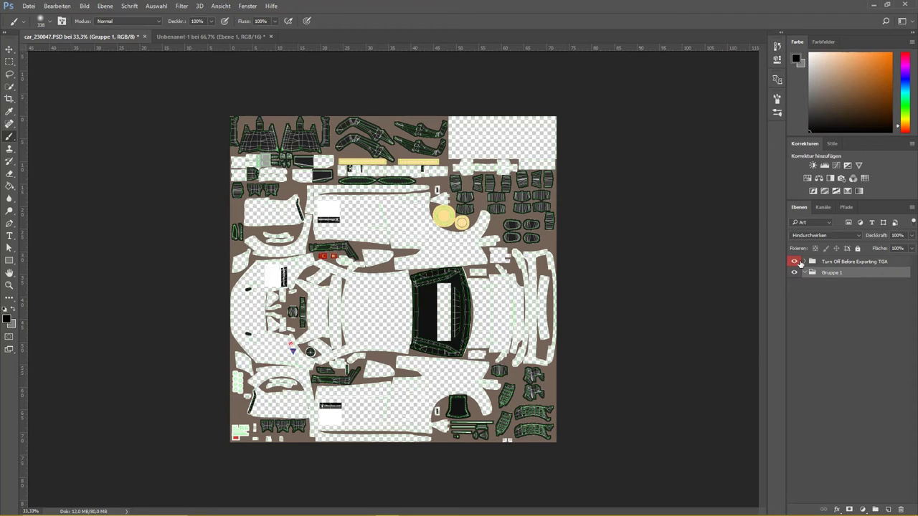
Rename Gruppe 1 to MyPaint
click(805, 264)
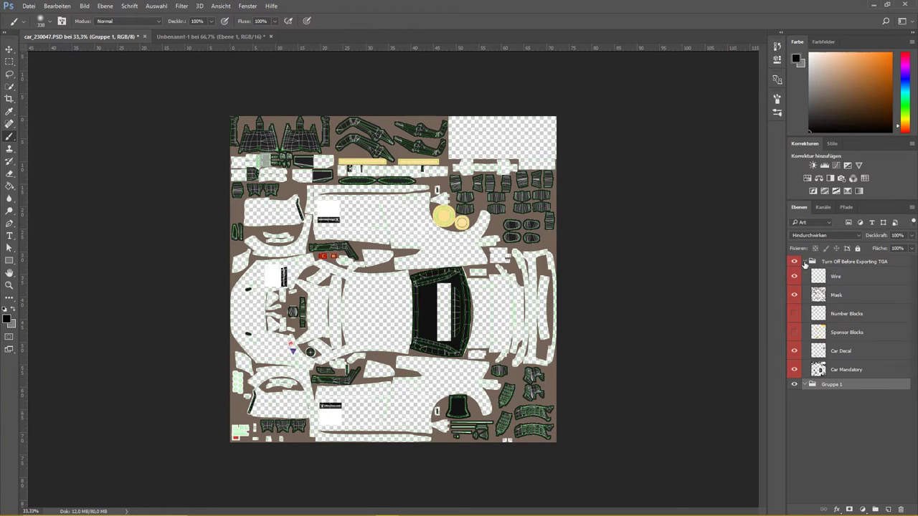
click(804, 264)
click(805, 273)
double_click(833, 273)
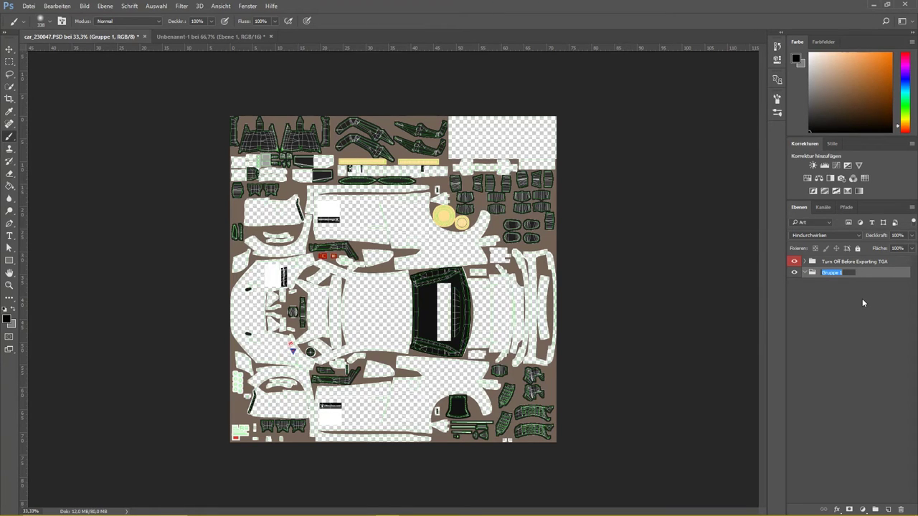
text(U)
text(Paint)
key(Return)
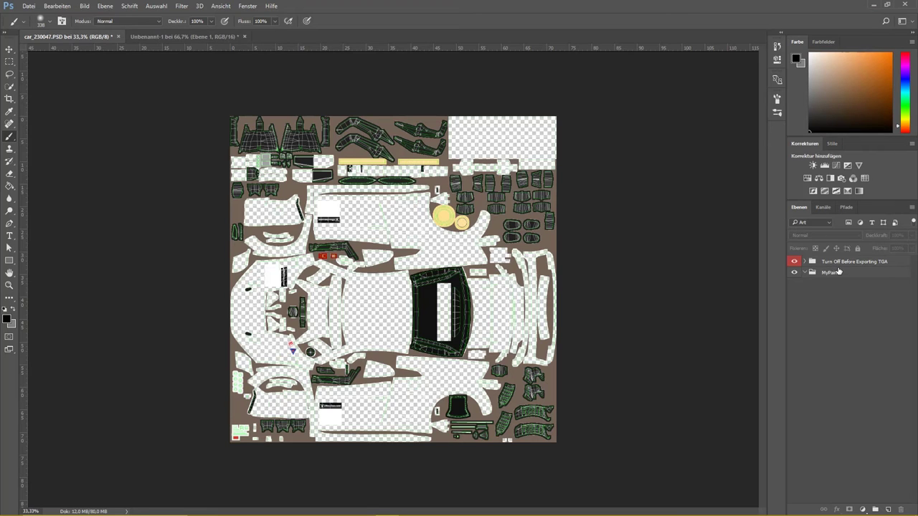
Add an empty layer, Ebene 1, inside MyPaint and make white the foreground colour
click(838, 273)
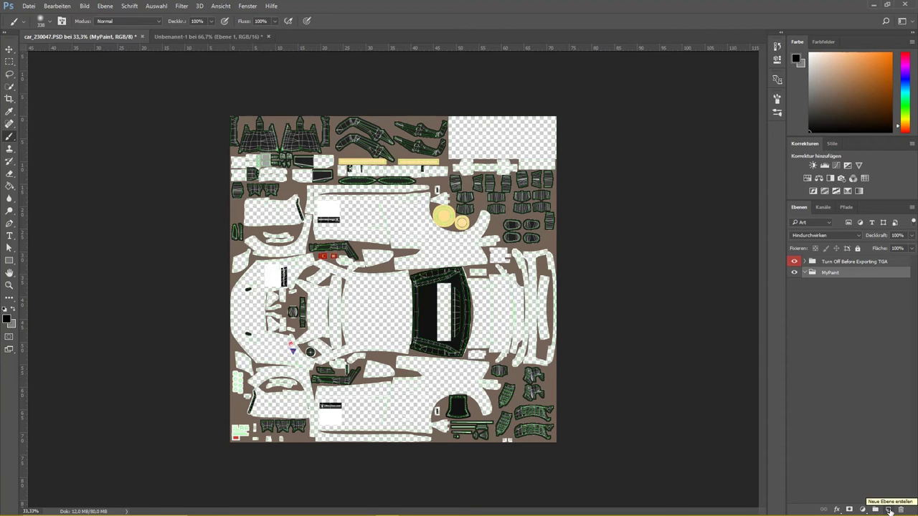
click(889, 509)
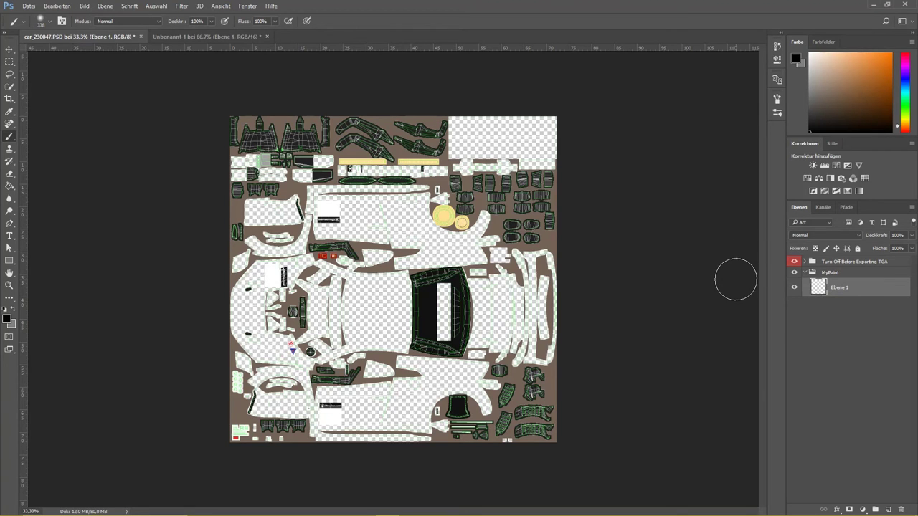
click(825, 117)
key(x)
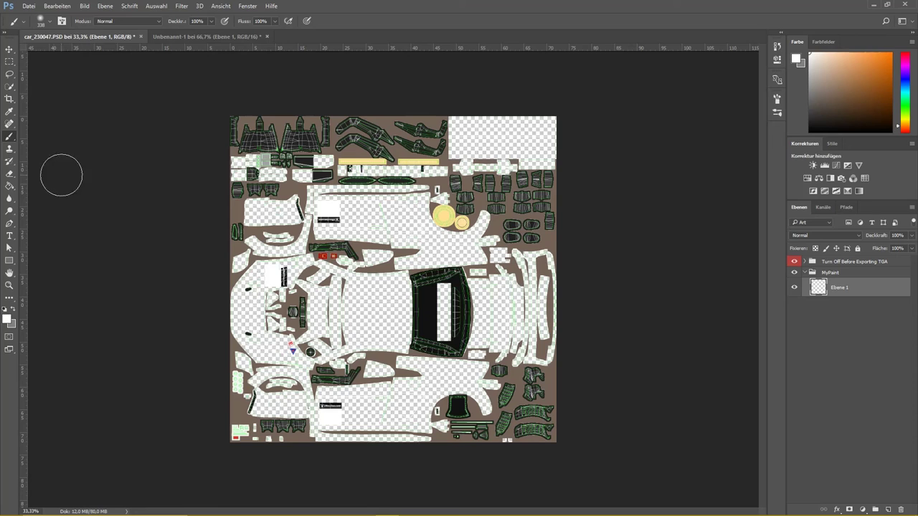
Fill Ebene 1 solid white with the Paint Bucket and expand the template group
click(10, 187)
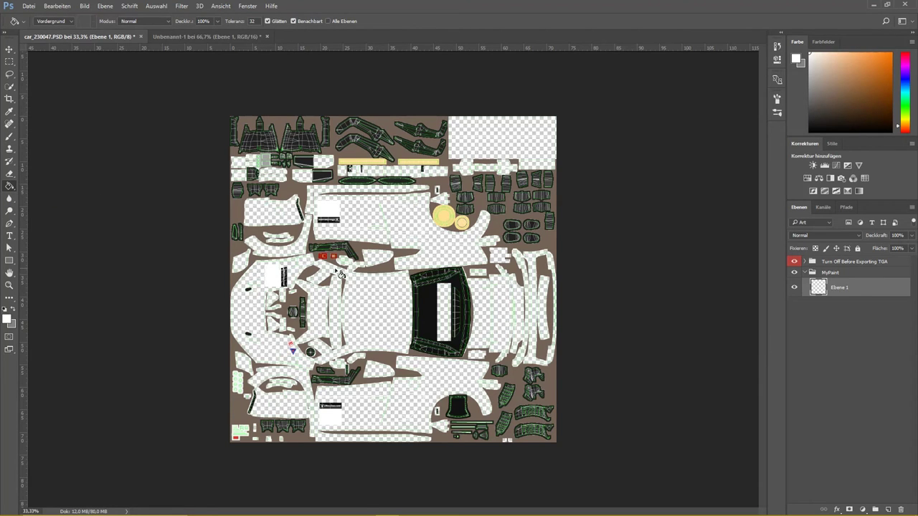
click(376, 312)
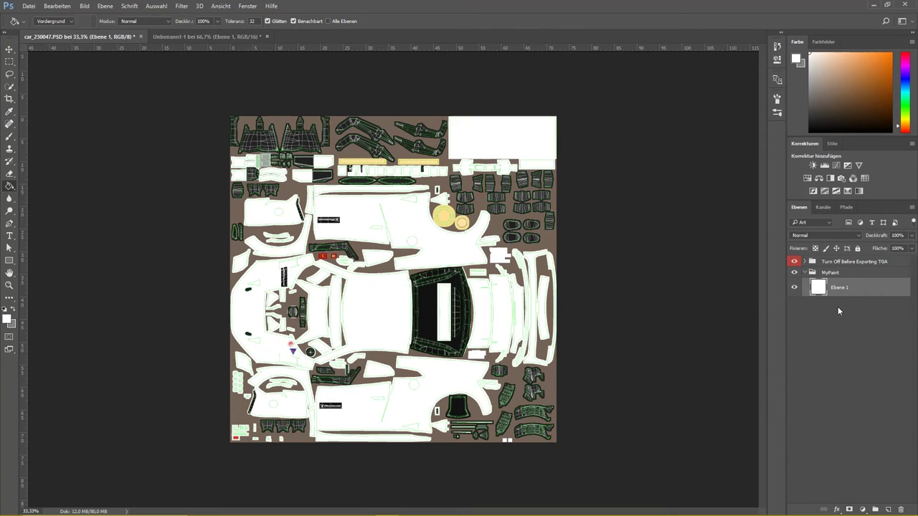
click(805, 262)
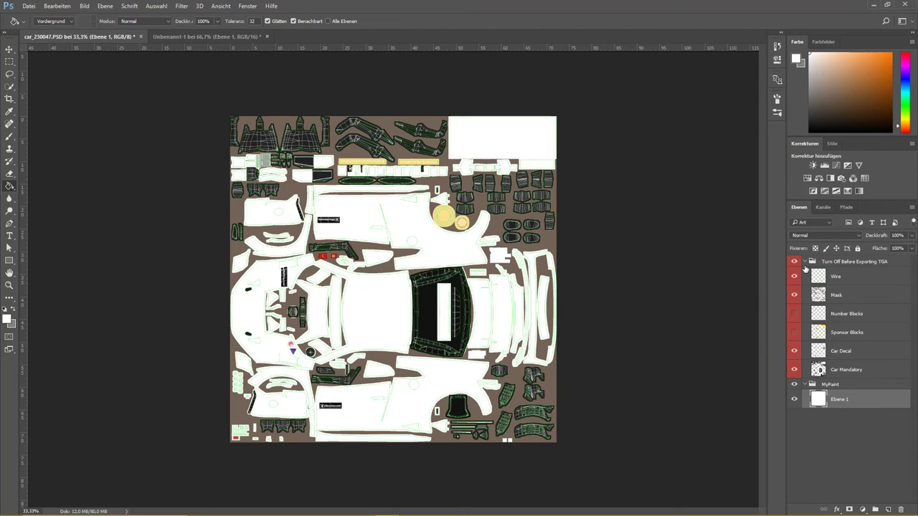
Toggle the Wire layer's visibility to compare, then select Wire for blend-mode changes
click(794, 277)
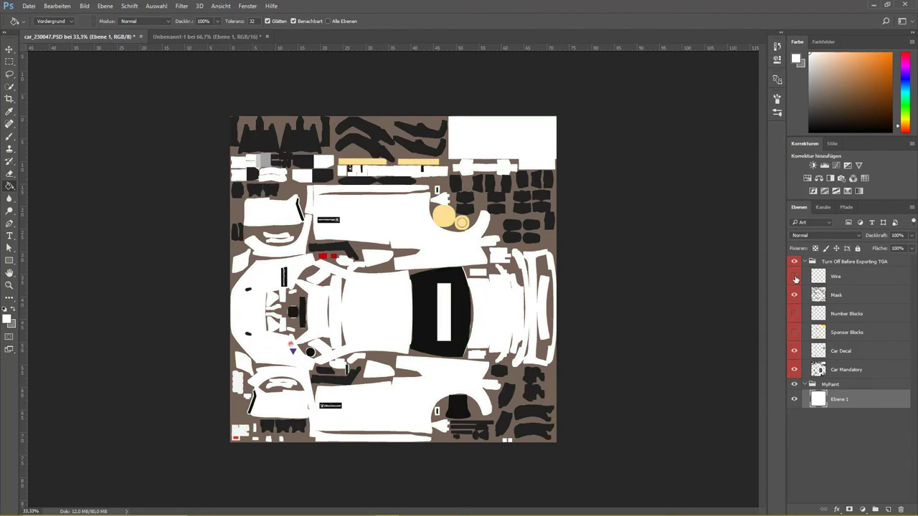
click(793, 276)
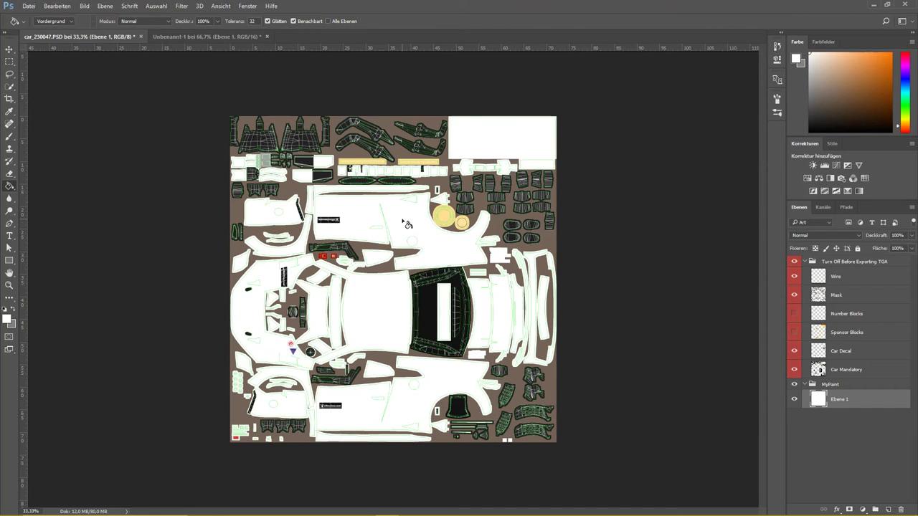
ctrl+click(369, 328)
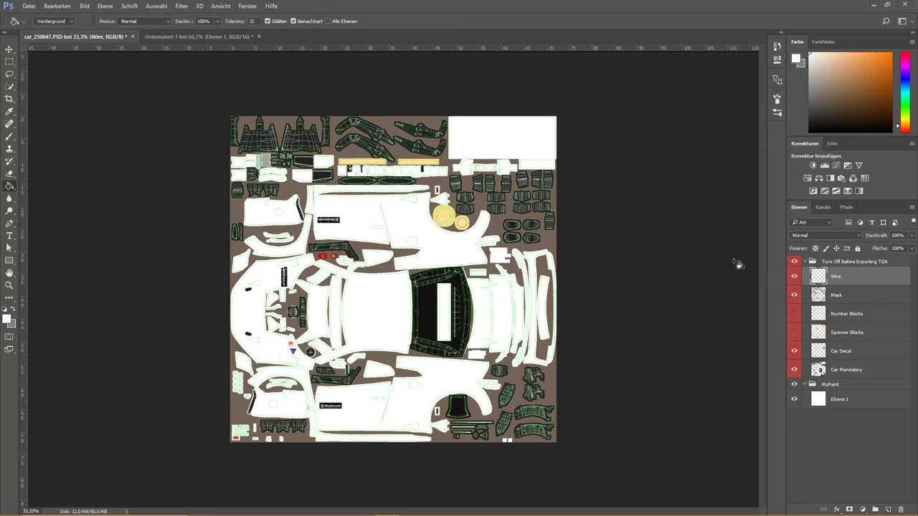
click(859, 238)
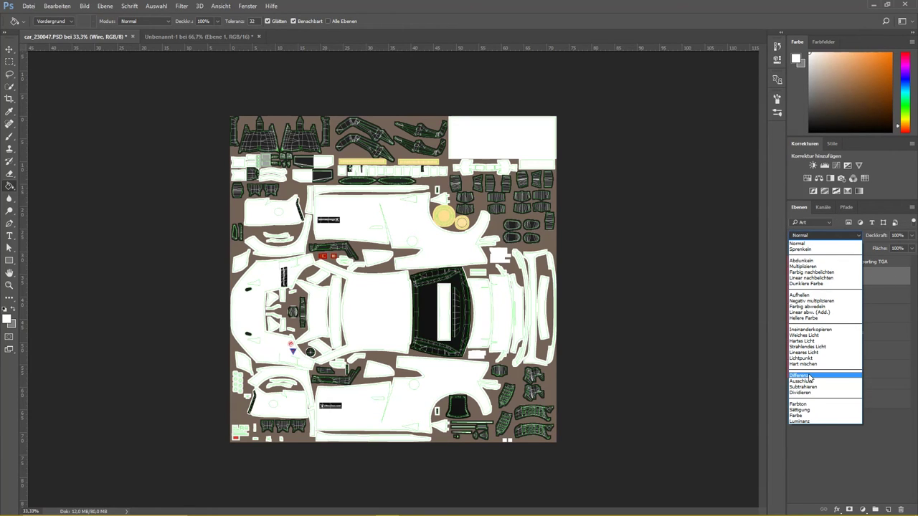
Set Wire's blend mode to Differenz, then test-fill Ebene 1 black and refill it white
click(810, 376)
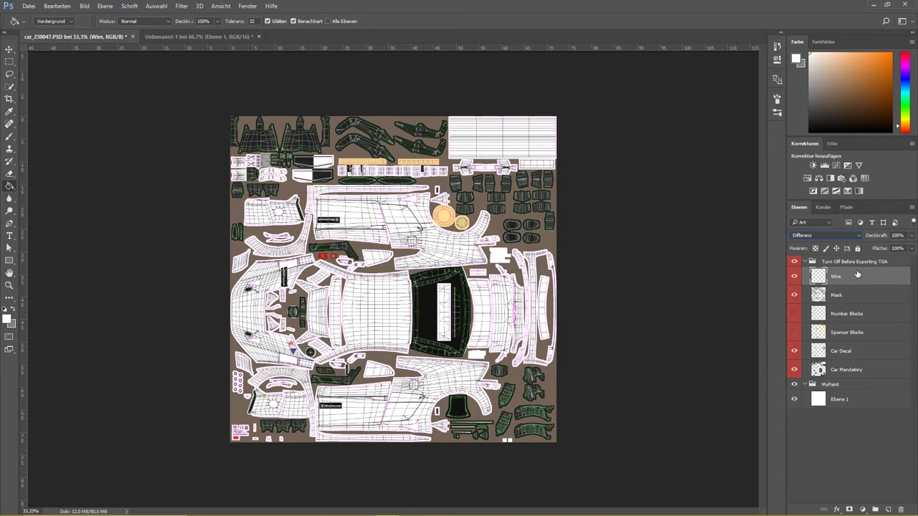
click(831, 400)
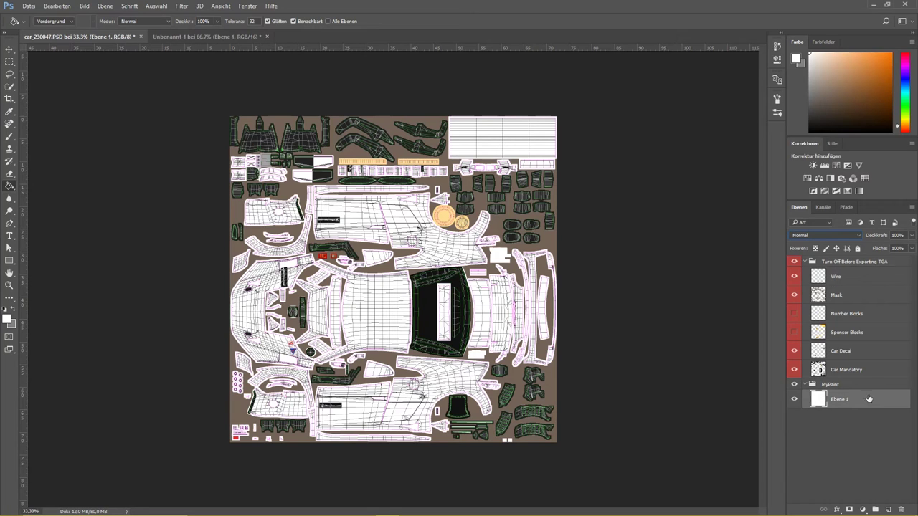
click(809, 132)
click(391, 335)
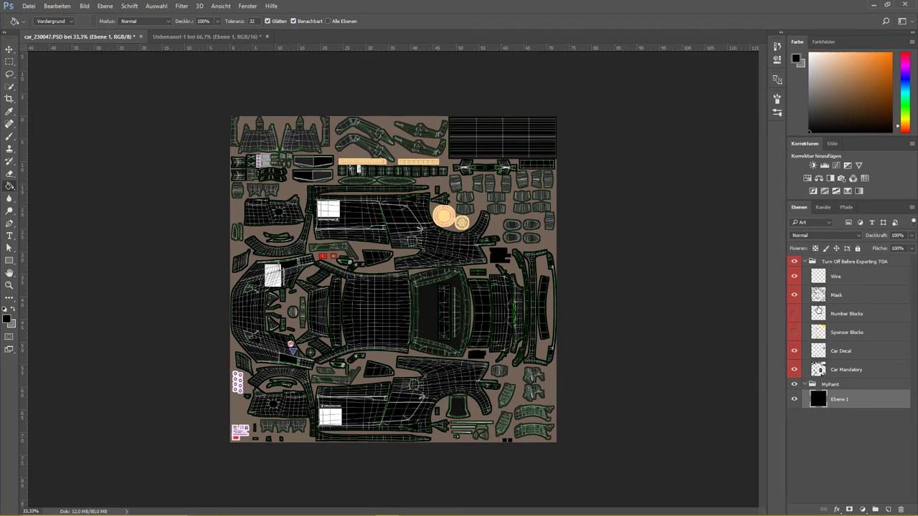
drag(833, 112, 803, 52)
click(365, 321)
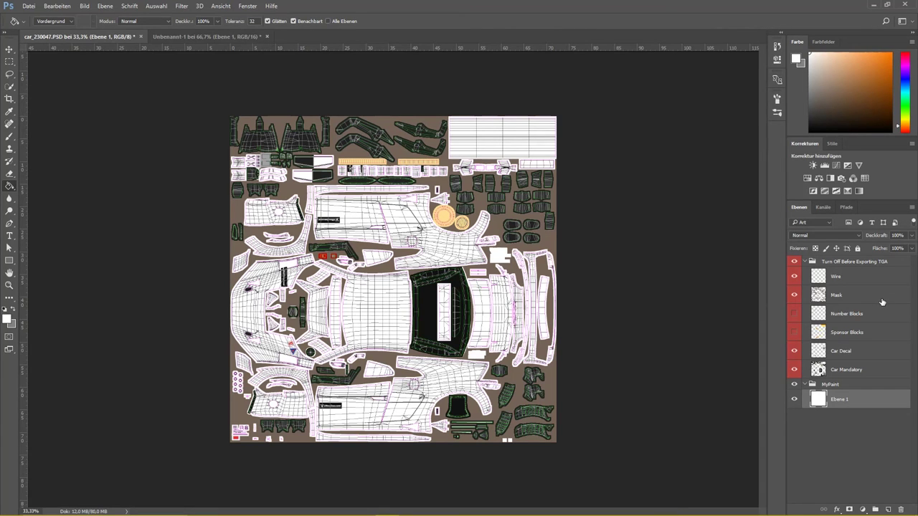
Group the layers from Mask through Car Mandatory into Gruppe 1, leaving Wire separate
click(882, 302)
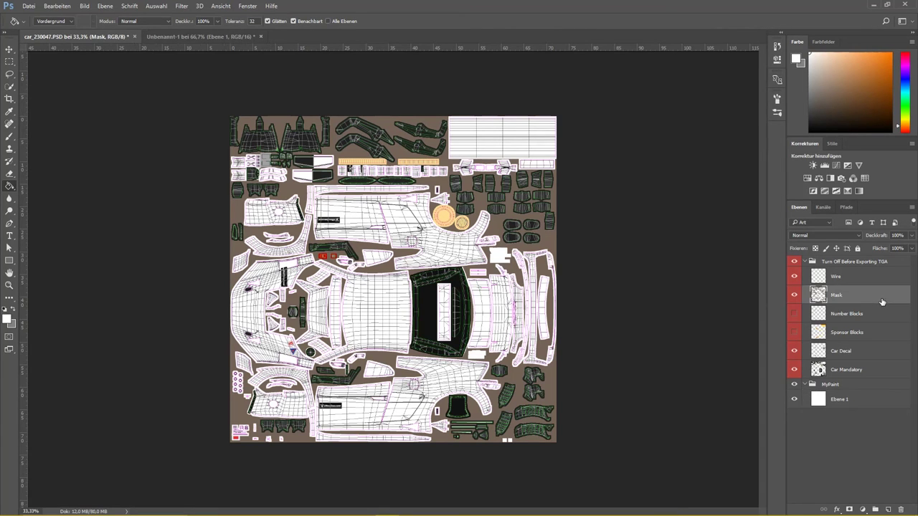
shift+click(879, 371)
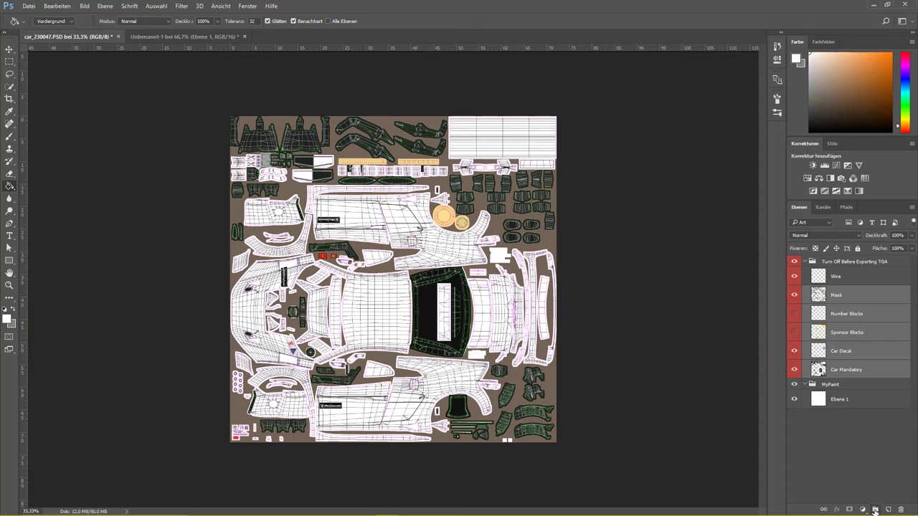
click(874, 510)
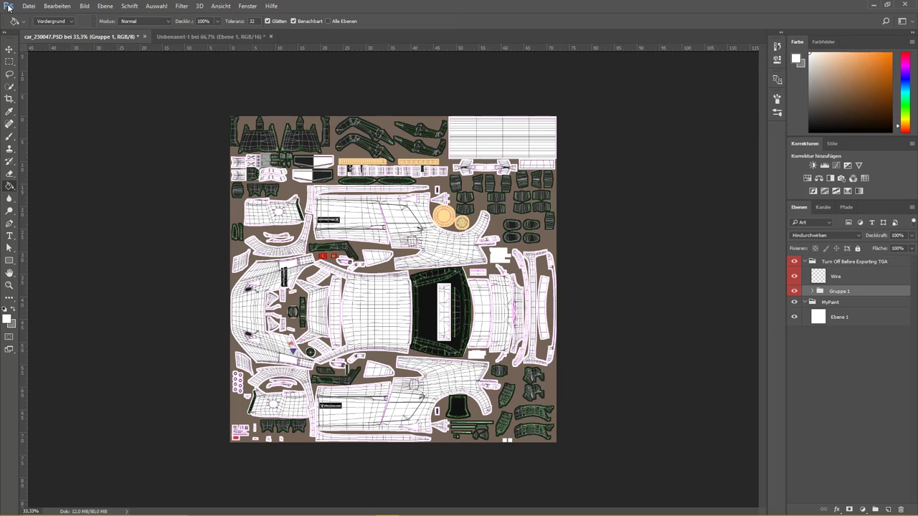
Save the paint as 24-bit Targa car_230047.tga in audir8gt3, overwriting the old file
click(36, 8)
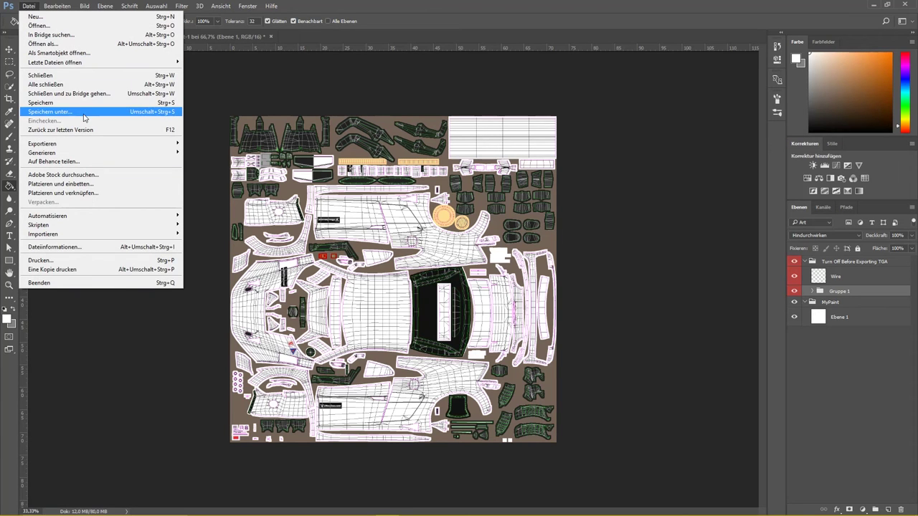
click(84, 115)
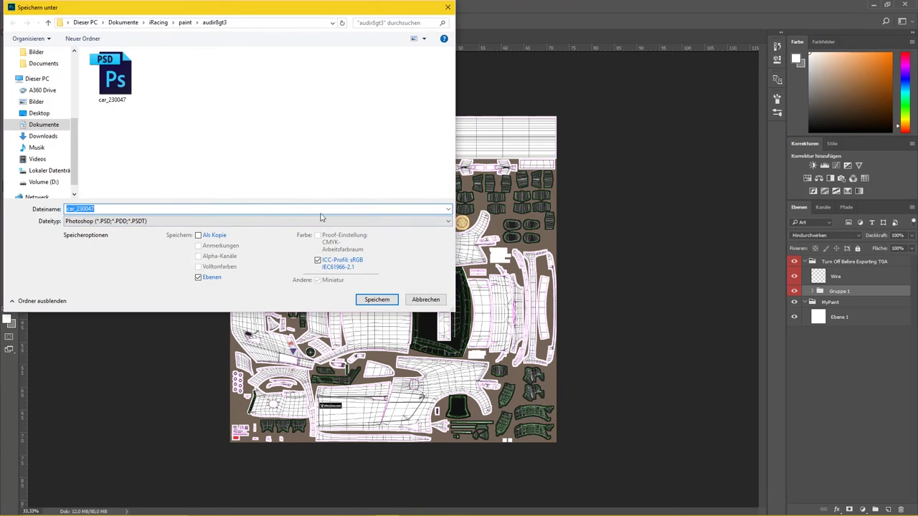
click(319, 222)
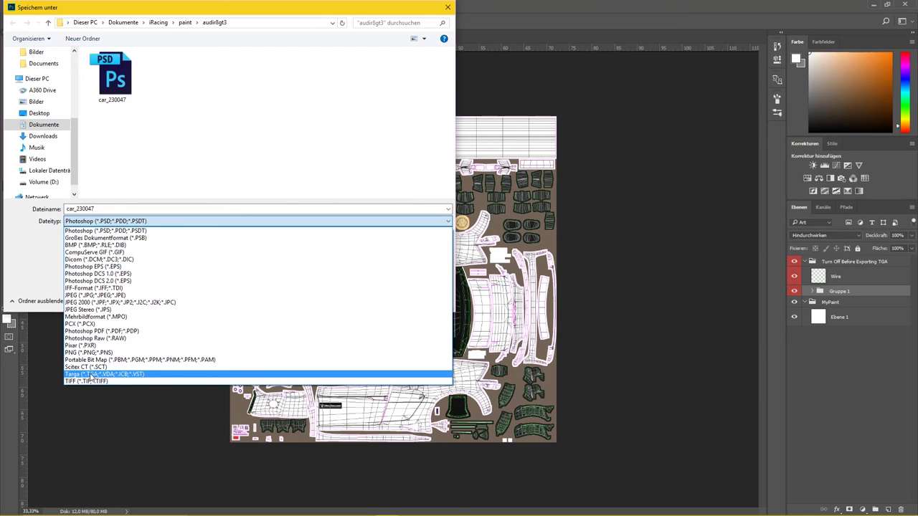
click(88, 376)
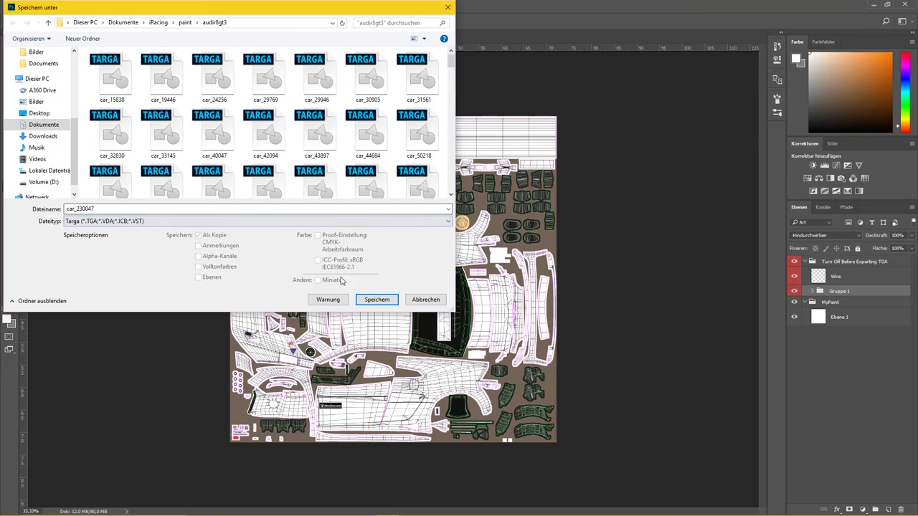
click(377, 300)
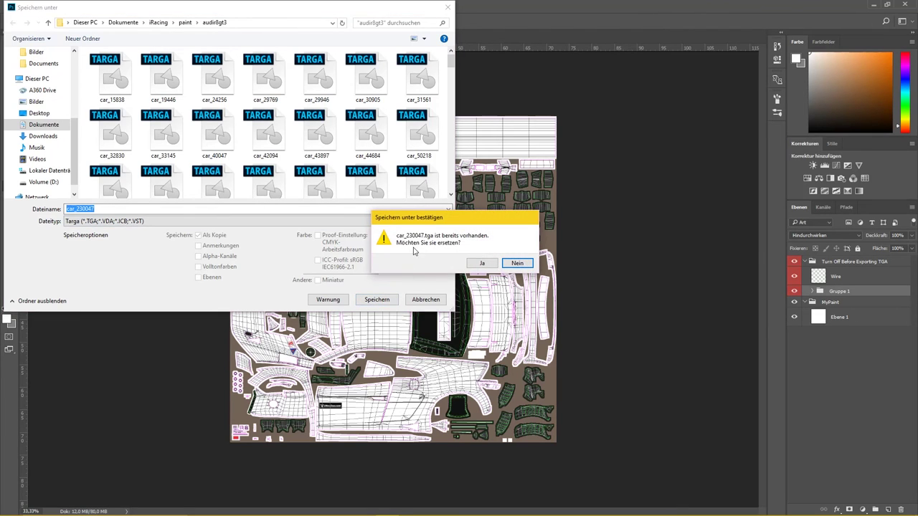
click(492, 264)
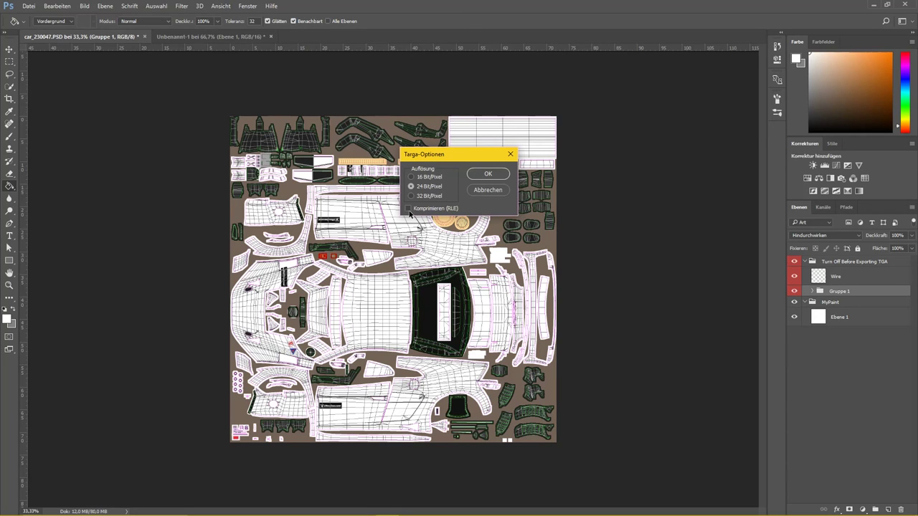
click(481, 174)
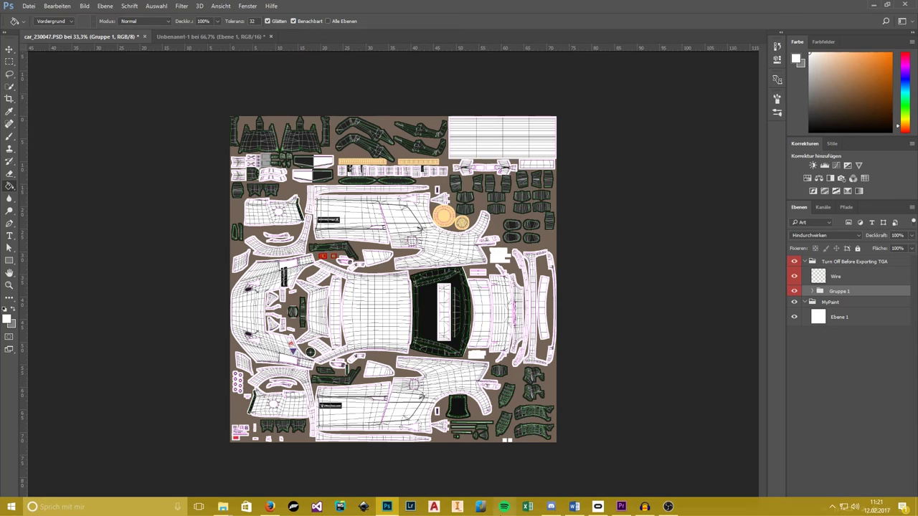
Launch an Audi R8 LMS test session at Centripetal Circuit, Afternoon, without Oculus Rift
click(272, 507)
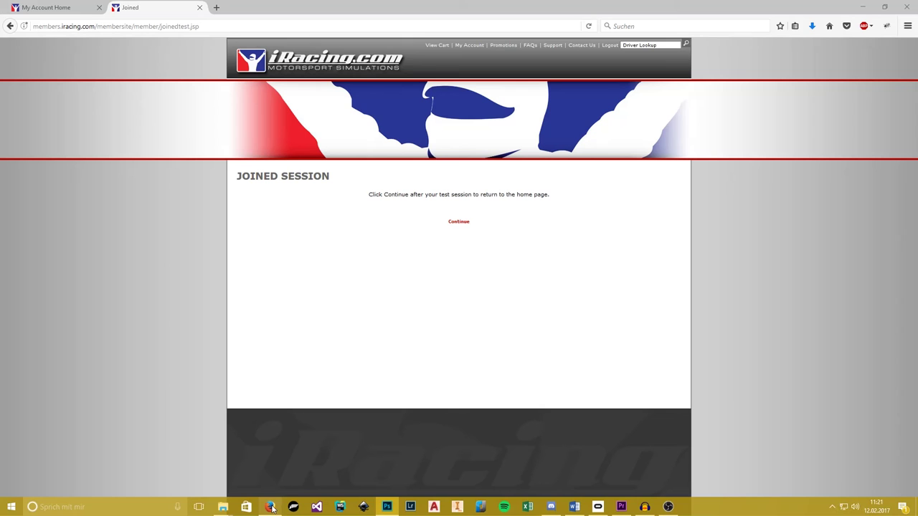
click(368, 66)
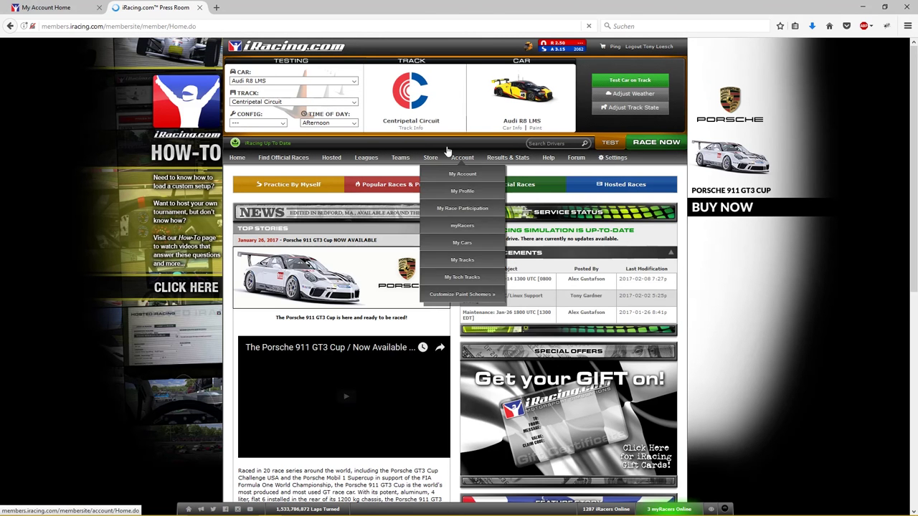
click(355, 103)
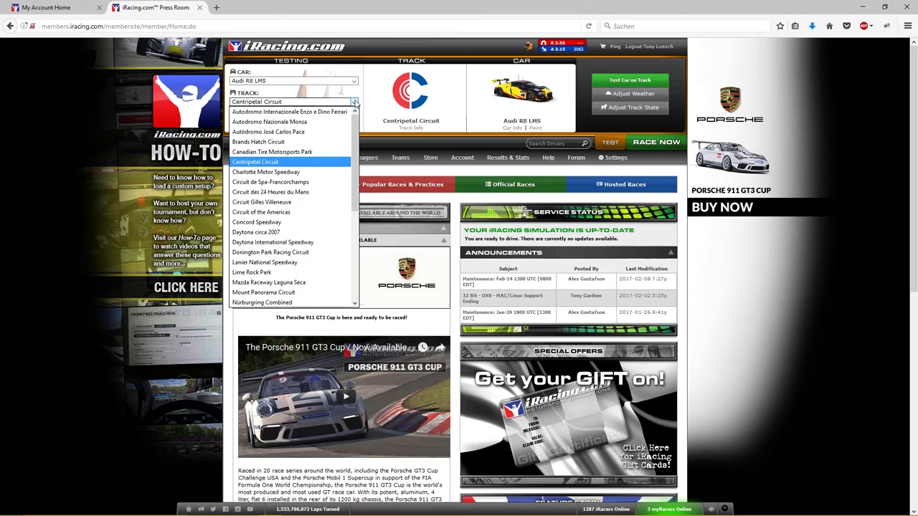
click(355, 103)
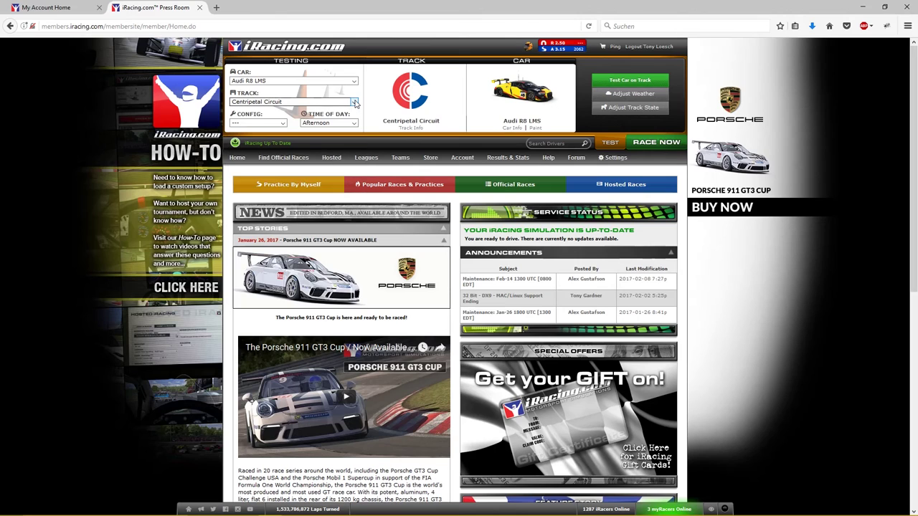
click(317, 123)
click(318, 123)
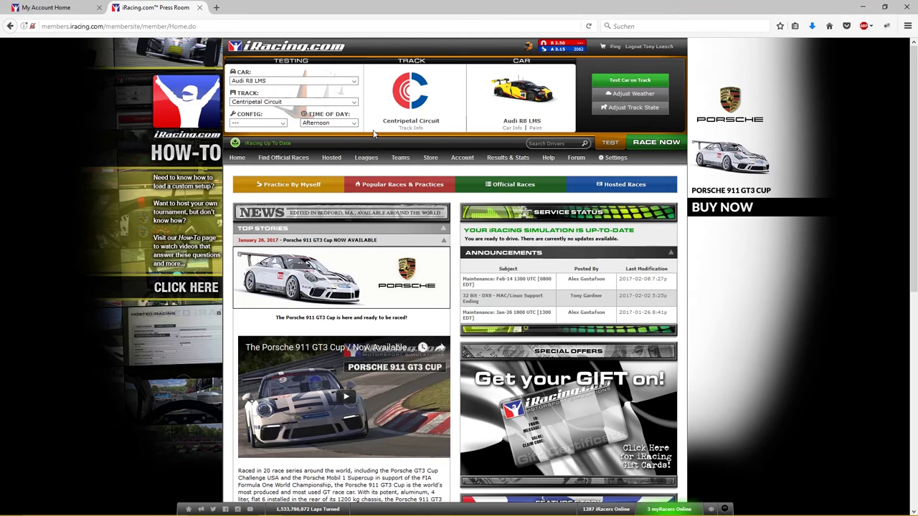
click(641, 83)
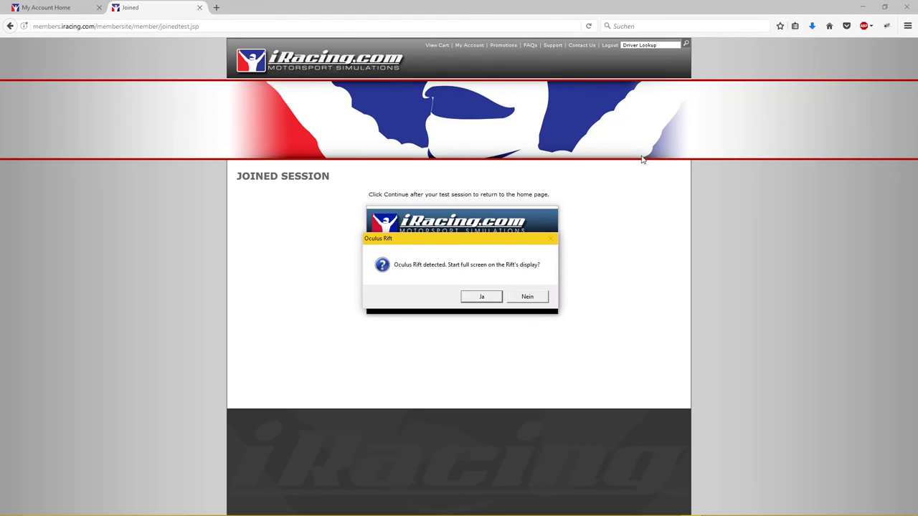
click(543, 294)
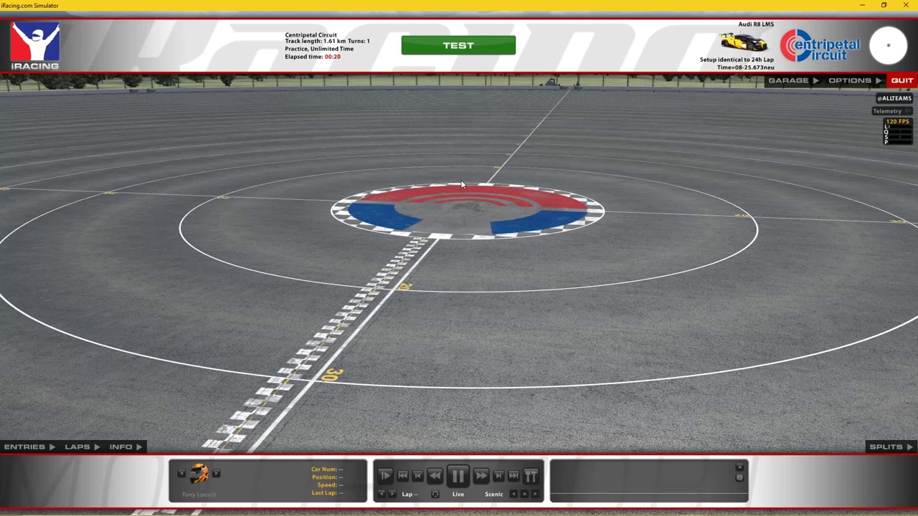
Load the Audi R8 LMS into a test session, leave the cockpit, and pause the replay
click(458, 45)
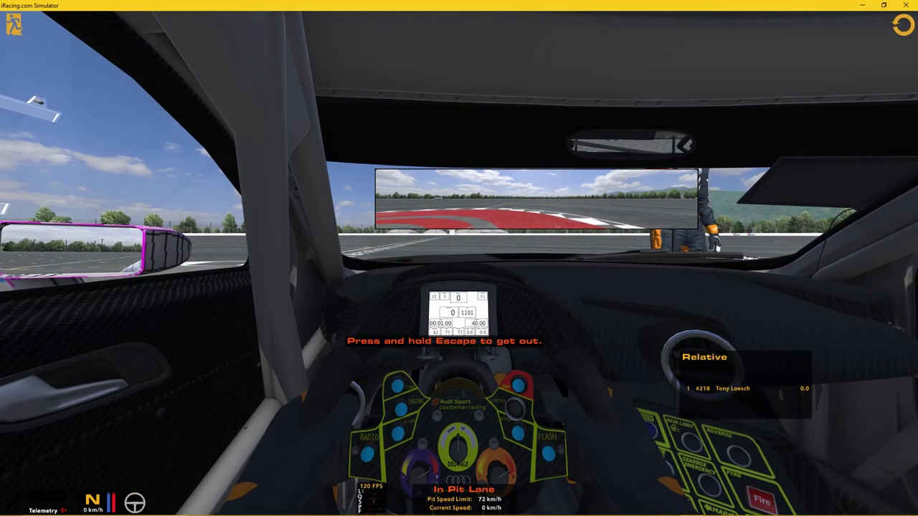
key(Escape)
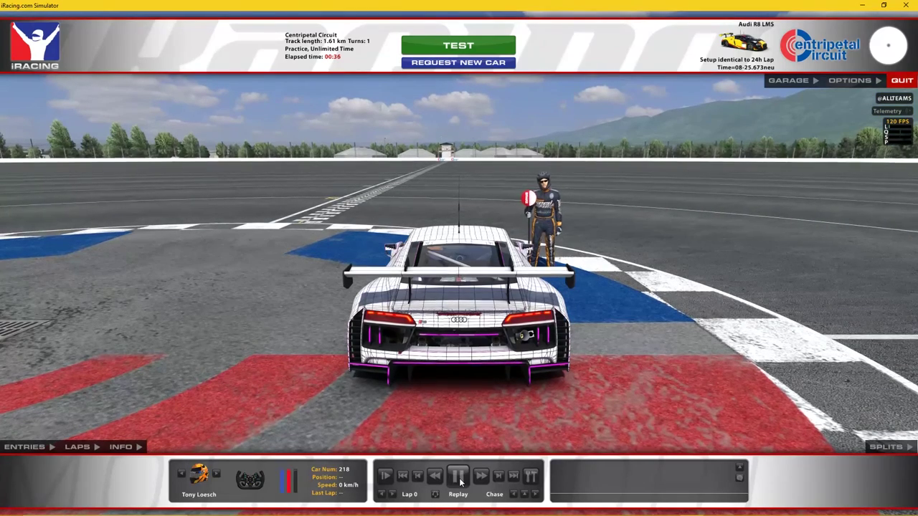
click(461, 480)
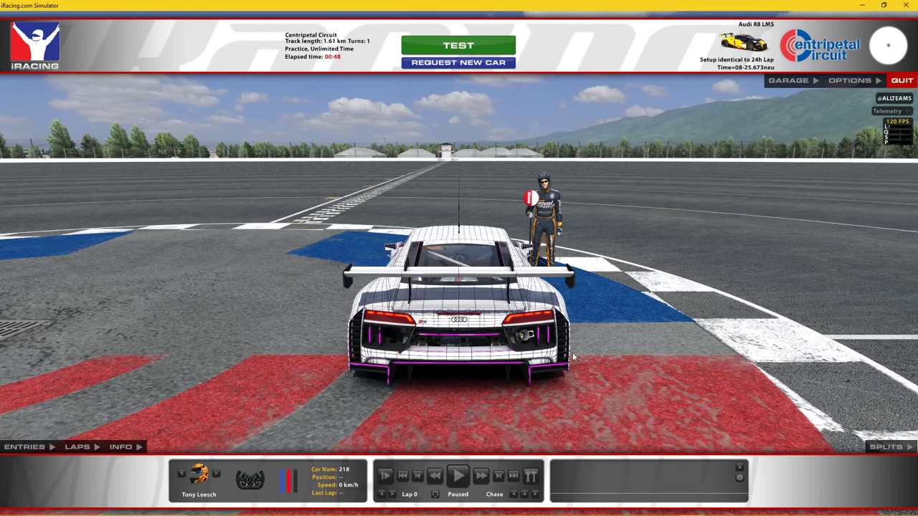
Keep the Chase camera view and bring up the Camera Edit panel
click(527, 494)
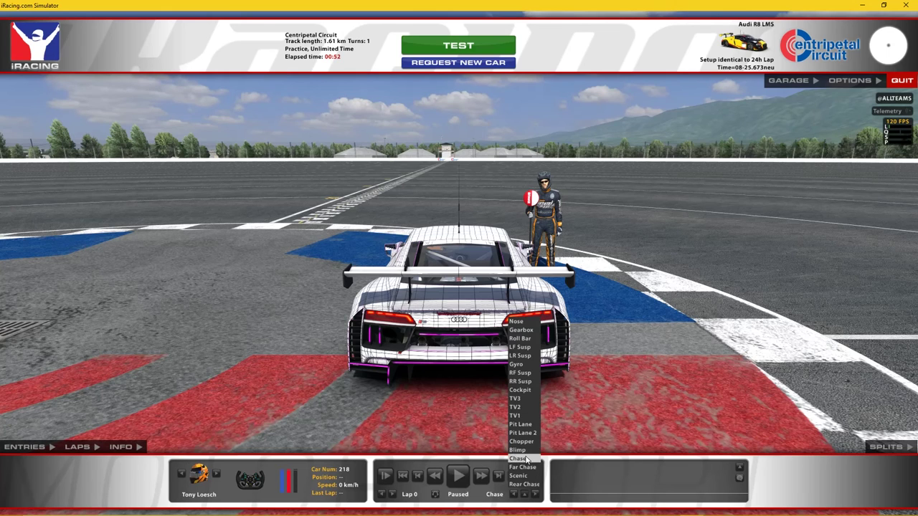
click(527, 459)
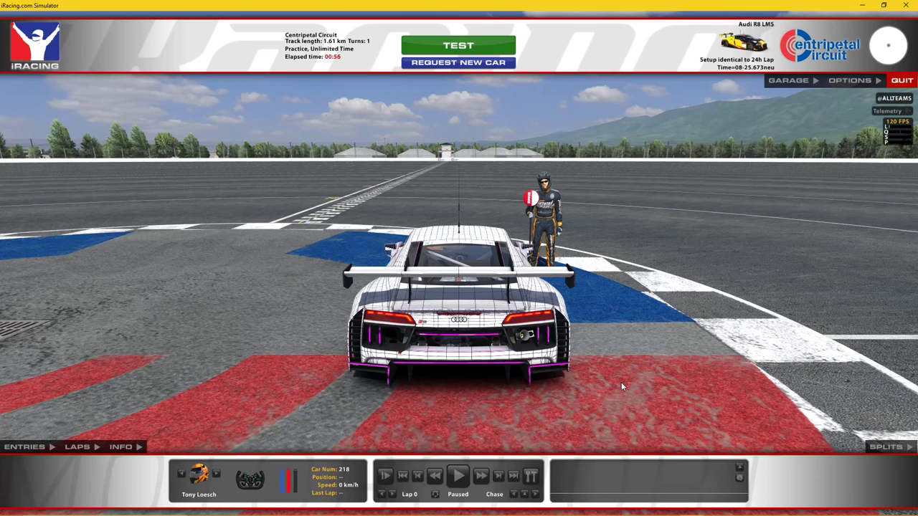
key(ctrl+F12)
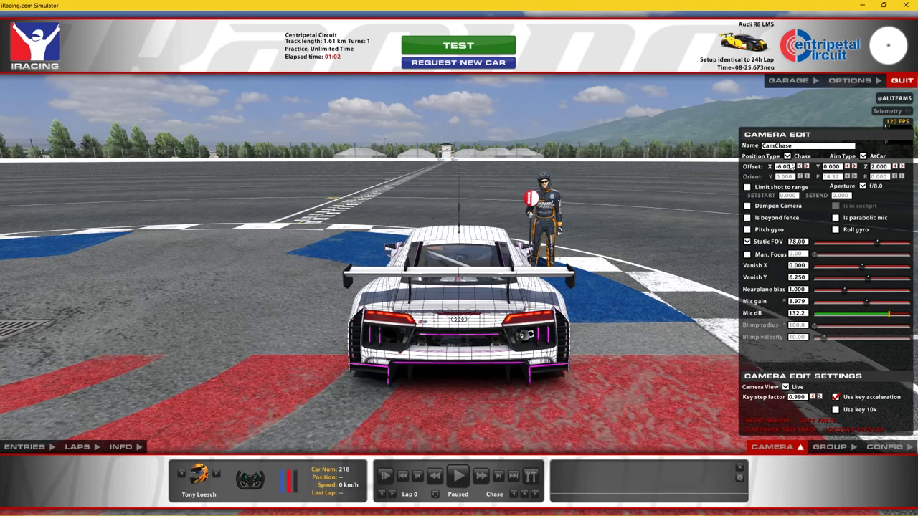
Adjust the chase camera's Offset X, Y and Z to swing it around and above the car
click(799, 167)
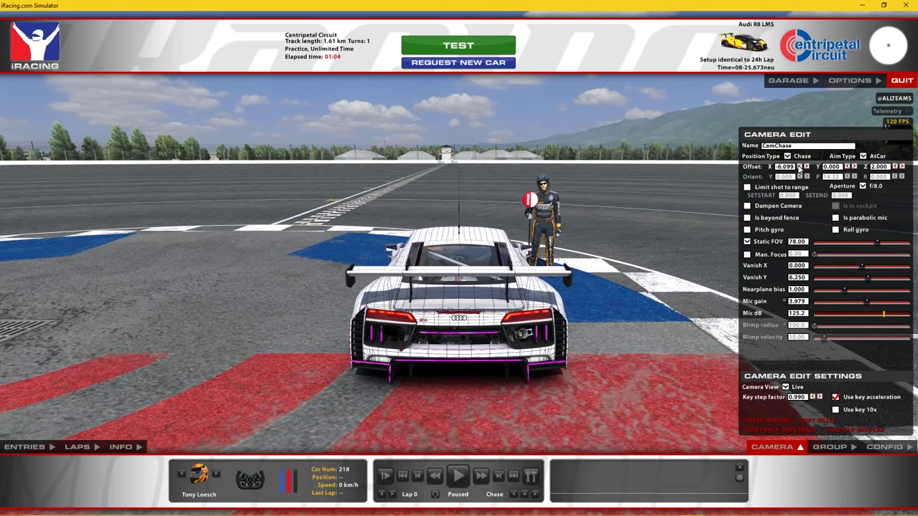
click(806, 167)
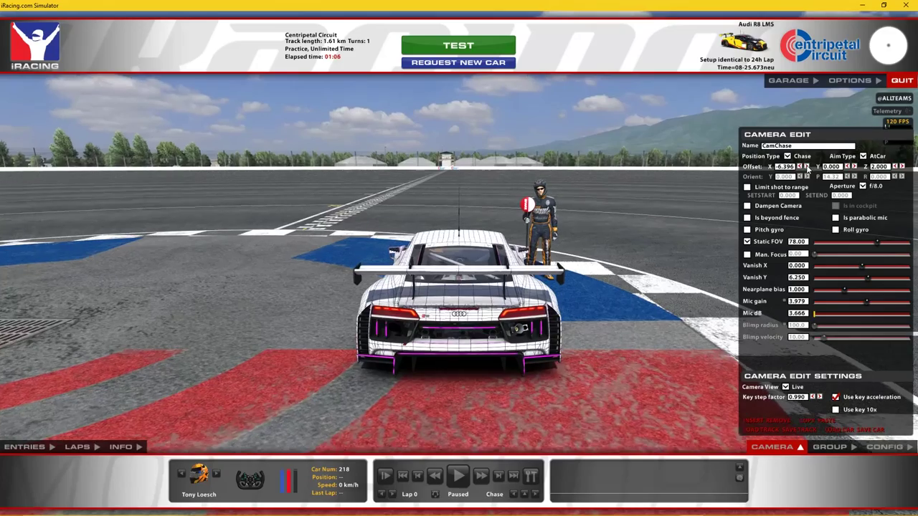
click(856, 166)
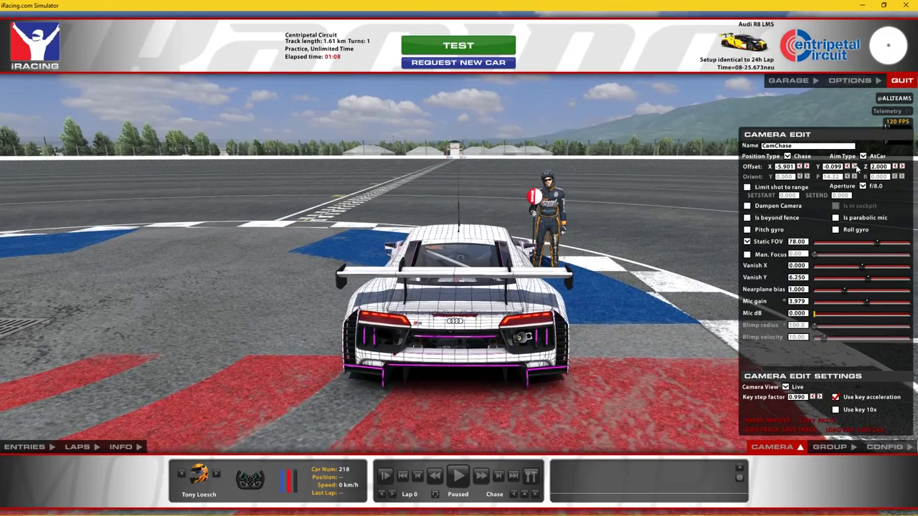
click(855, 166)
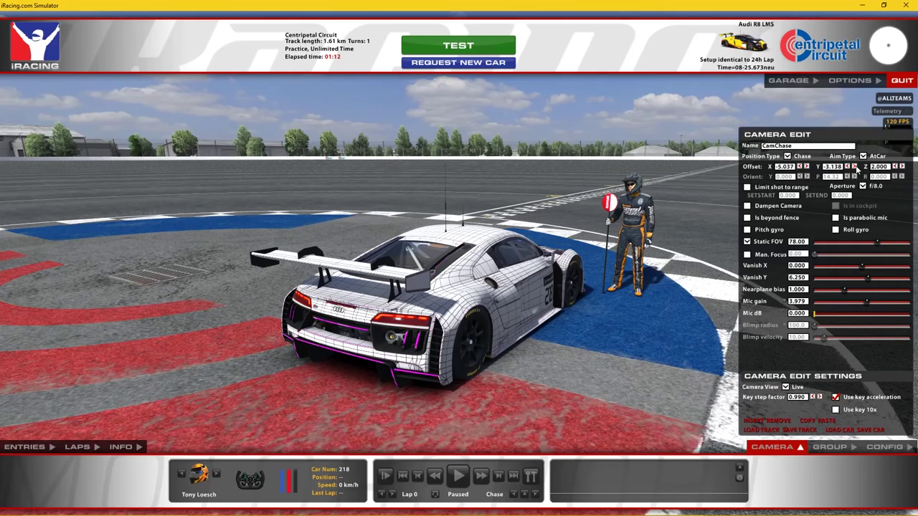
click(855, 166)
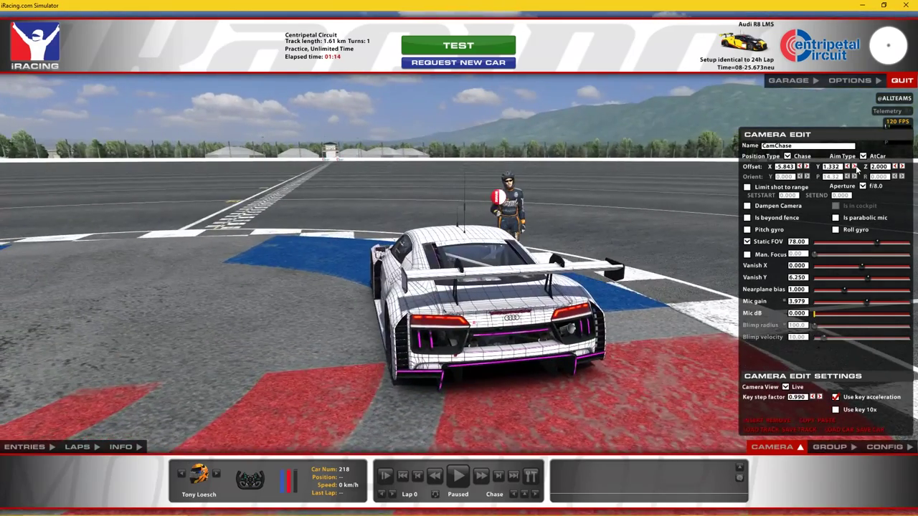
click(855, 167)
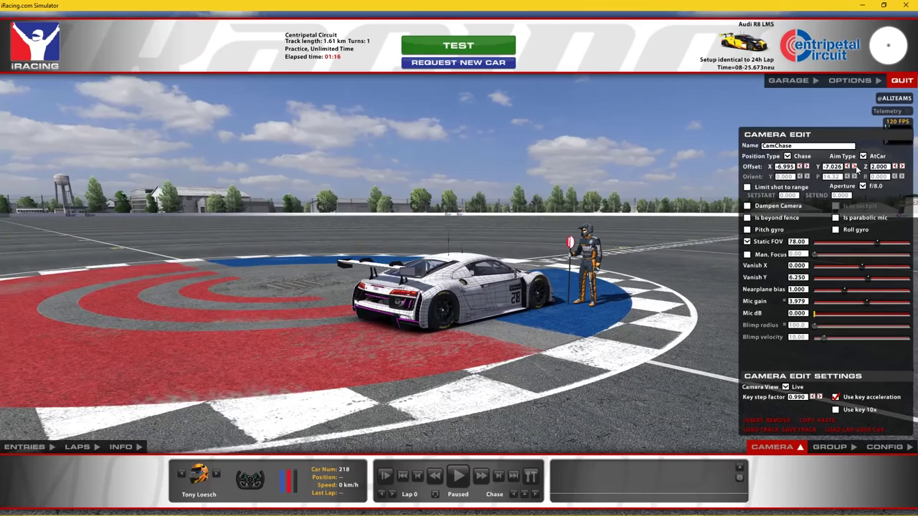
click(855, 166)
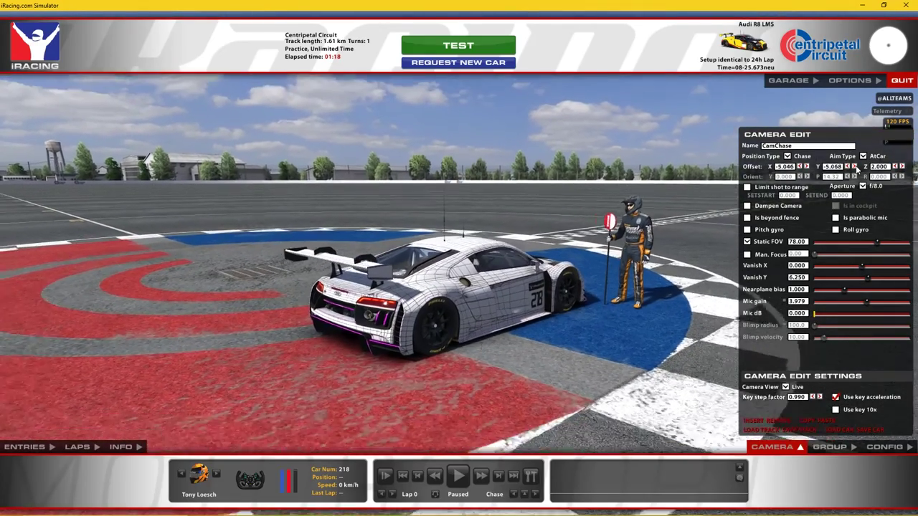
click(855, 166)
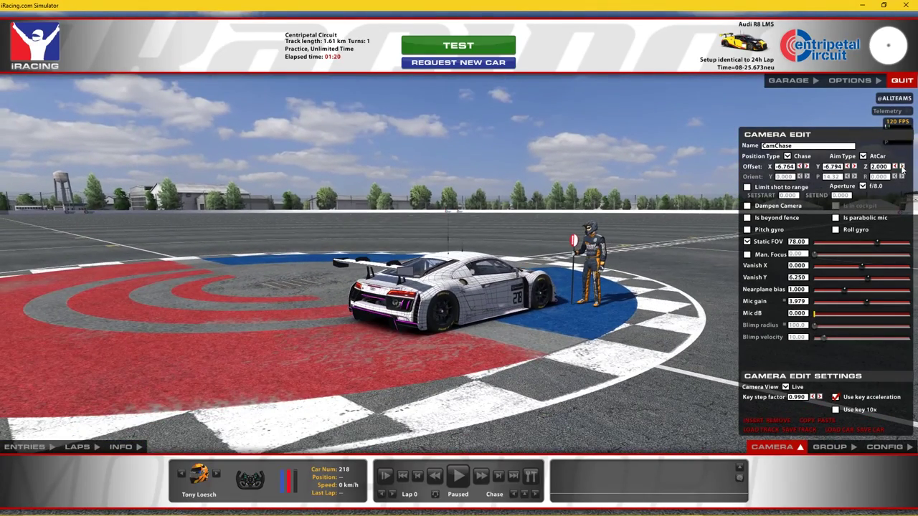
click(901, 167)
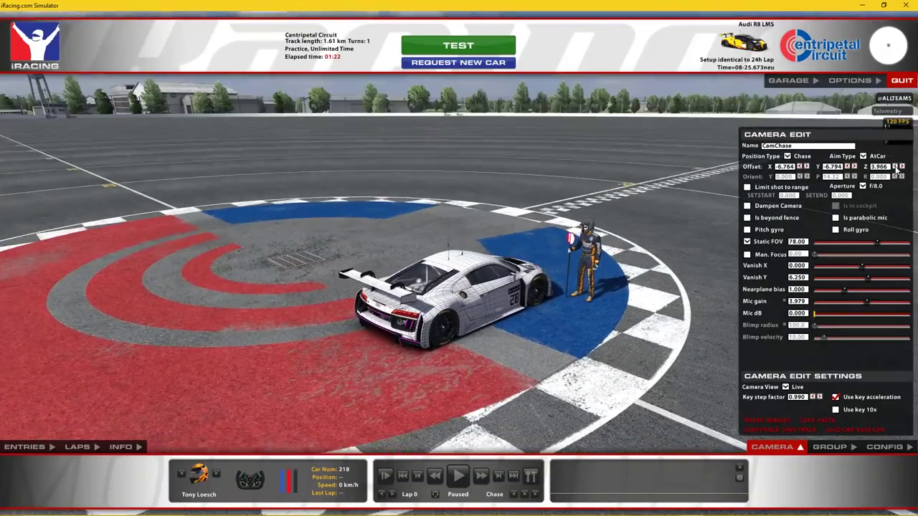
Orbit the camera round to the car's front and pull it farther back
key(Left)
key(Left)
key(Left)
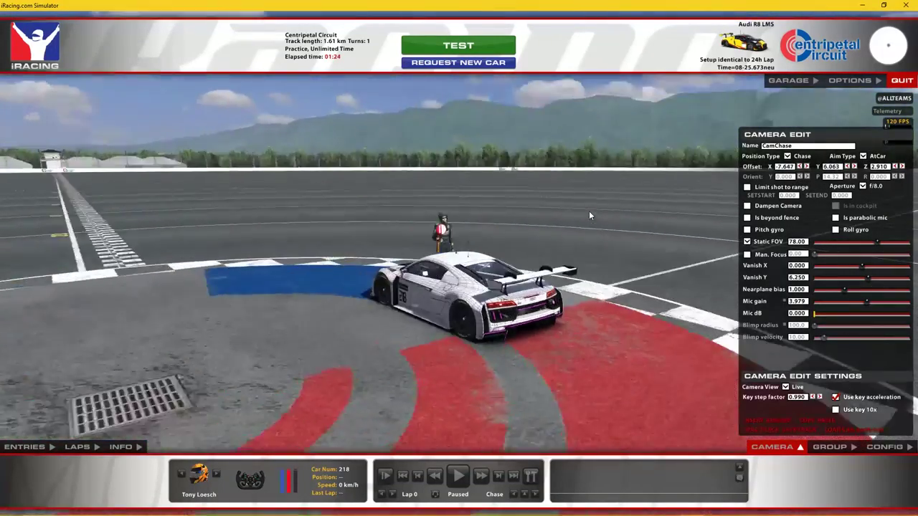
key(Left)
key(Left)
key(Left)
key(Left)
key(Left)
key(Left)
key(Down)
key(Down)
key(Down)
key(Down)
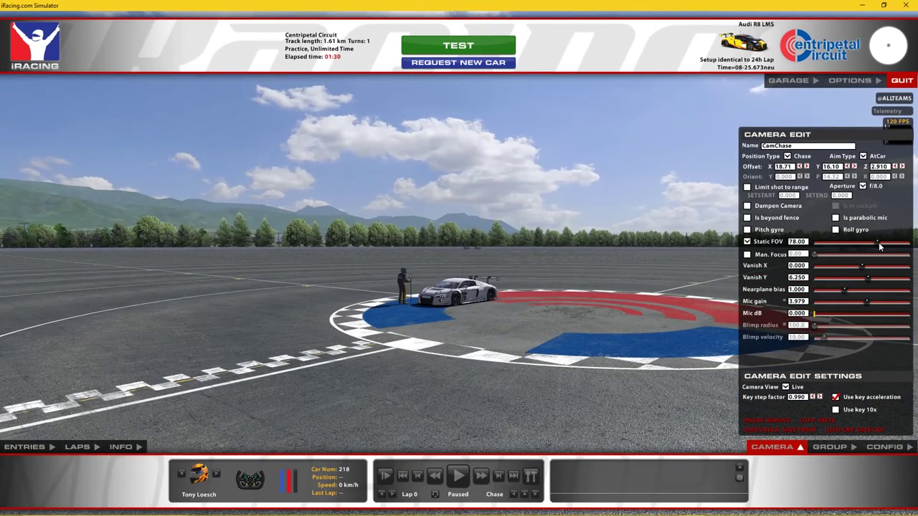
Narrow the Static FOV to about 8.8 and orbit to a front three-quarter view of the Audi
drag(878, 243, 836, 245)
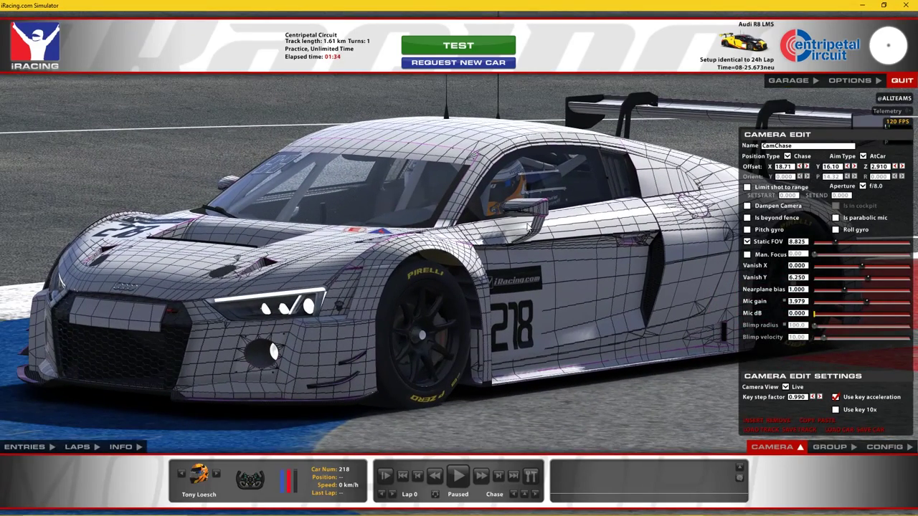
key(Left)
key(Left)
key(Left)
key(Right)
key(Right)
key(Right)
key(Right)
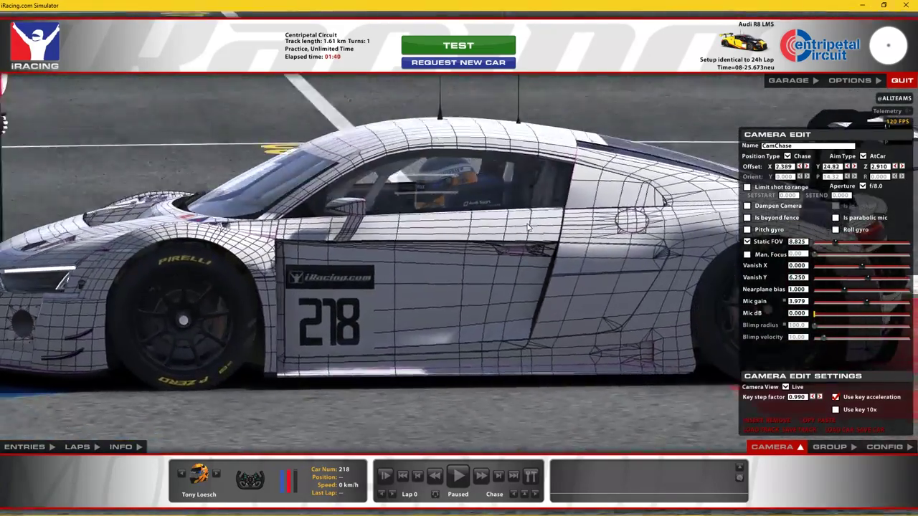
key(Right)
key(Right)
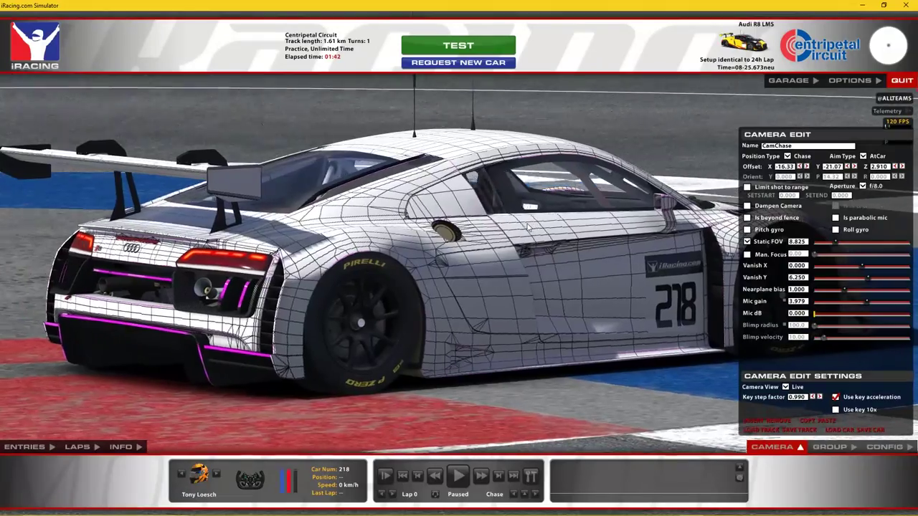
key(Right)
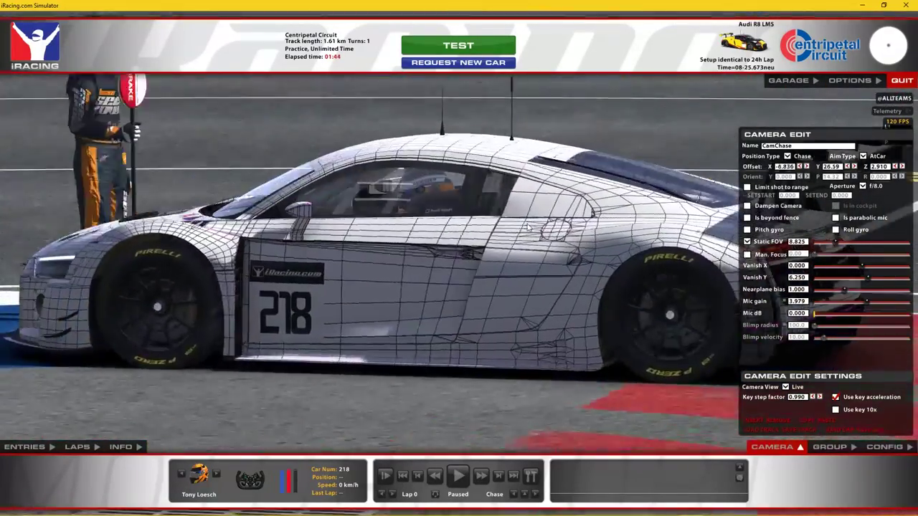
key(Right)
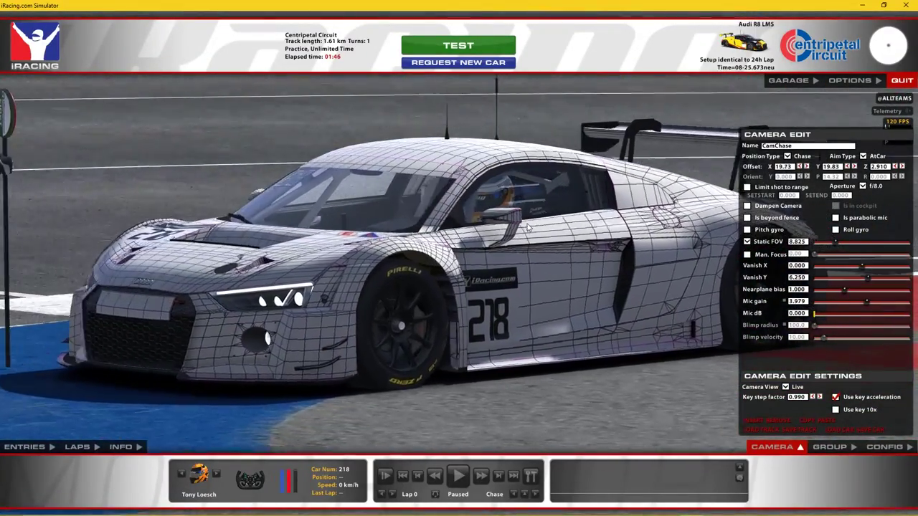
key(Right)
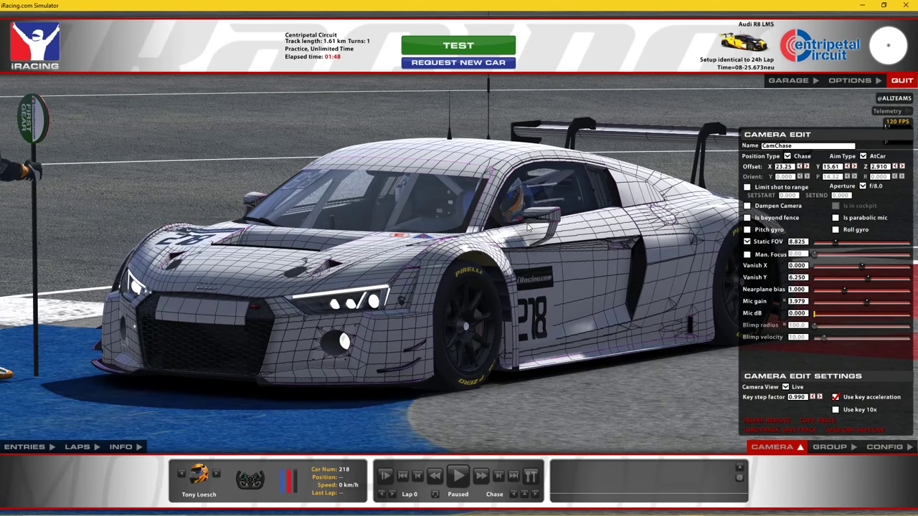